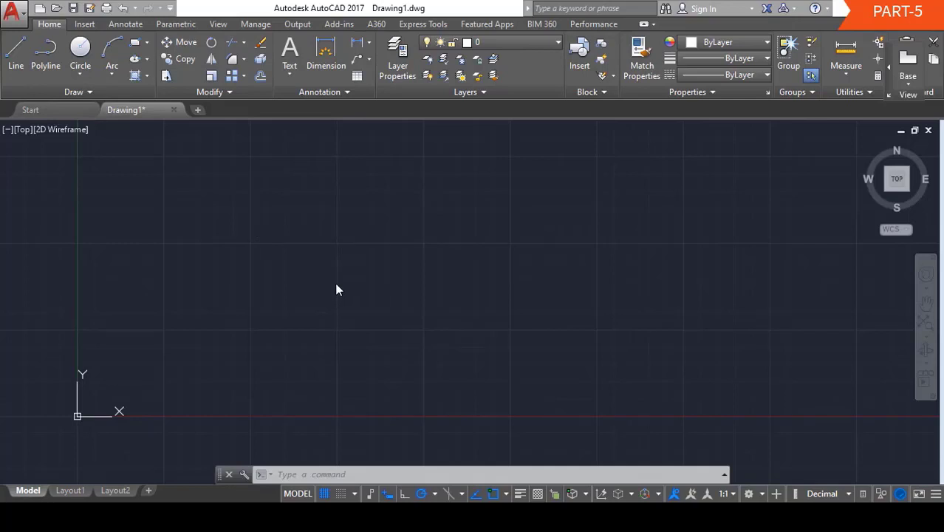
- Draw a circle centred at 150,150 with a radius of 50
left_click(308, 474)
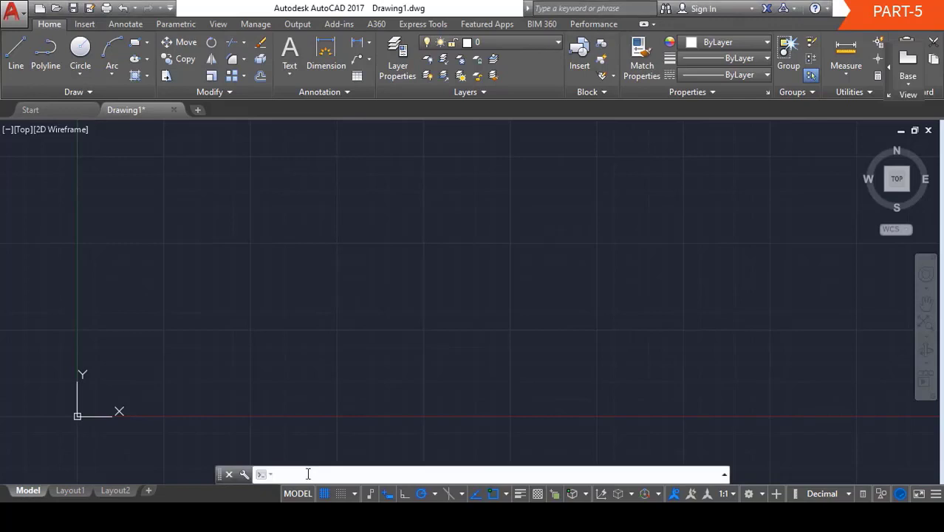
key("Escape")
key("Escape")
key("Escape")
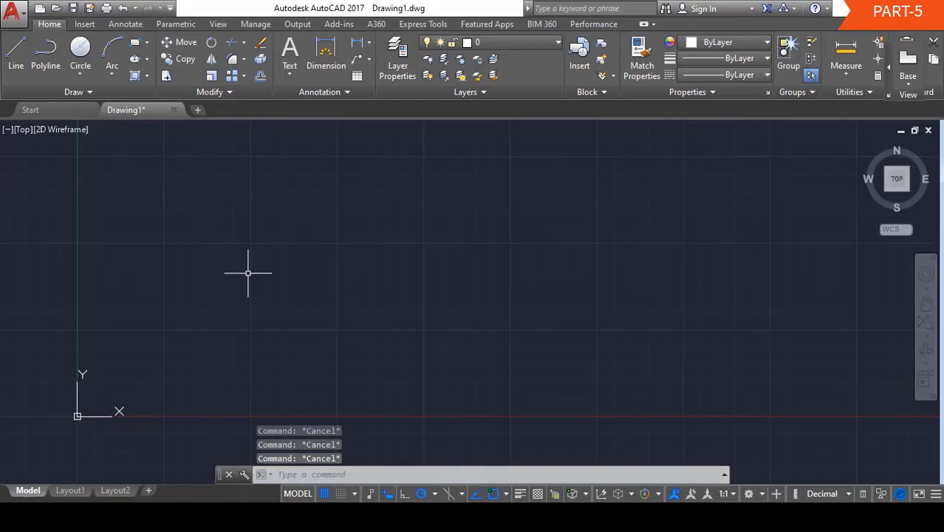
type("c")
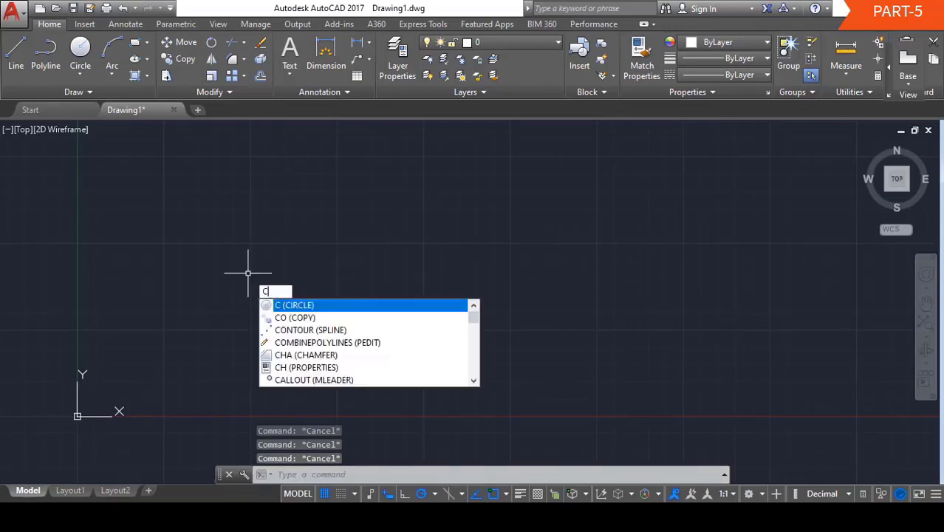
key("Return")
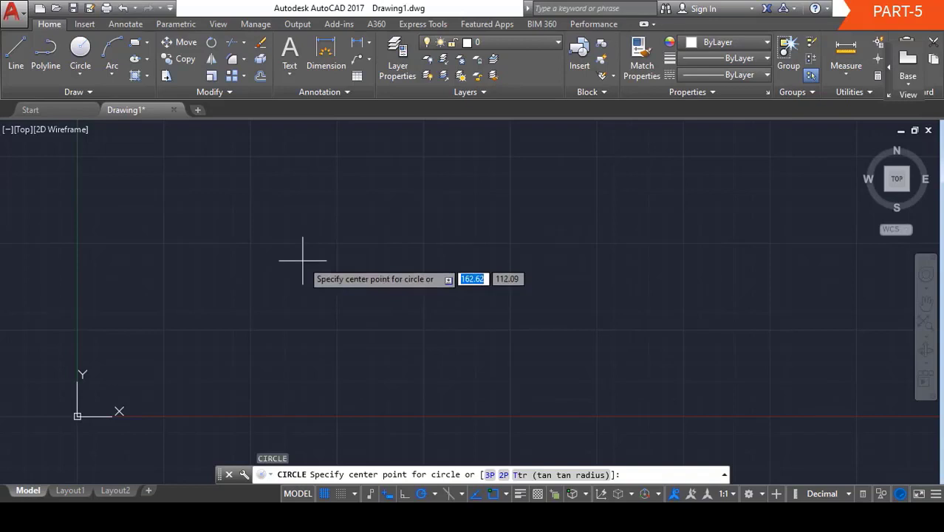
type("150")
key("Tab")
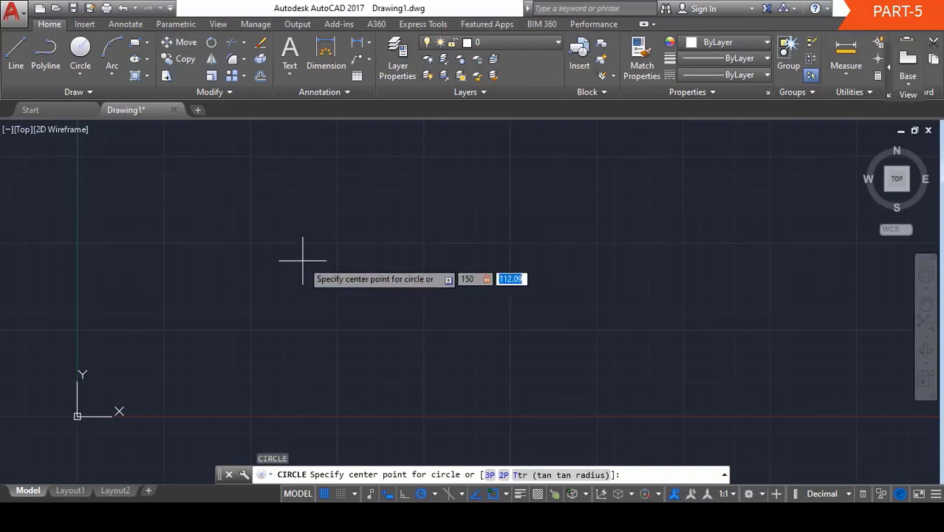
type("150")
key("Return")
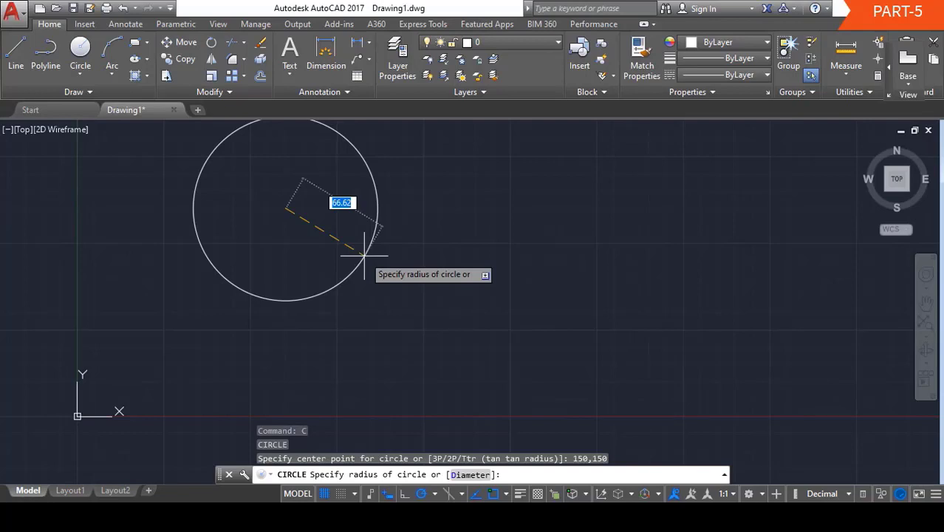
type("50")
key("Return")
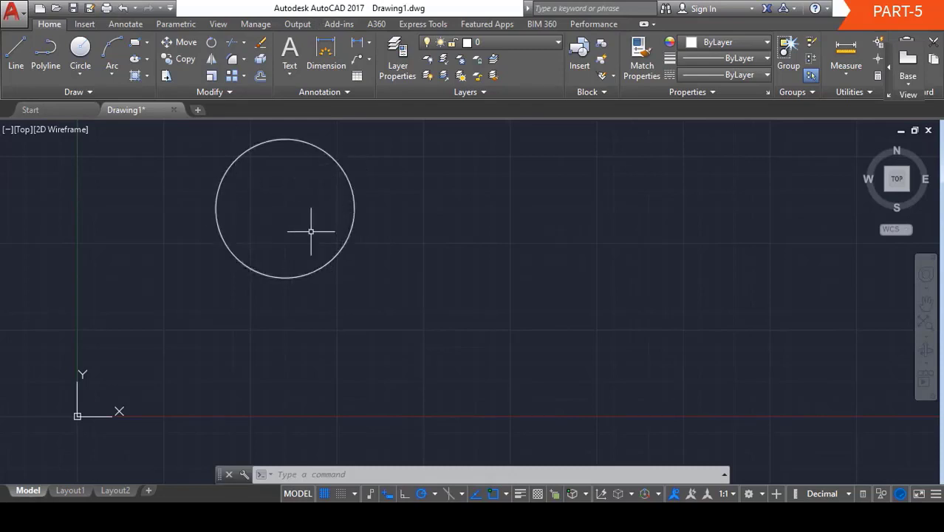
- Draw a second circle with a radius of 30 in the empty area to the right of the first circle
key("Escape")
key("Escape")
key("Escape")
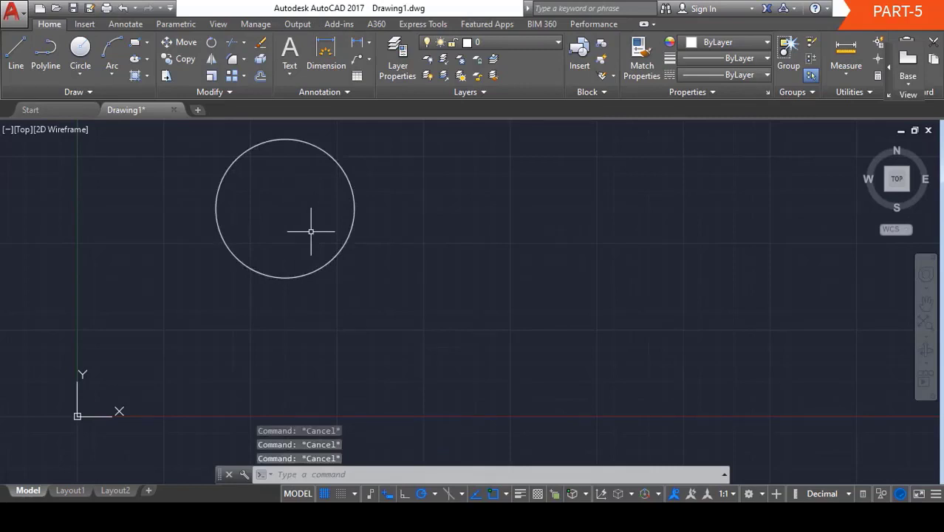
type("c")
key("Return")
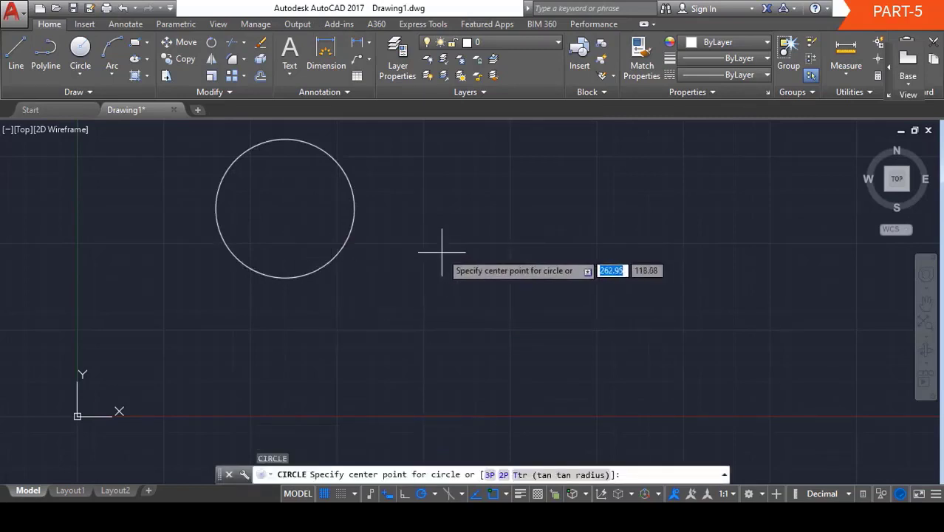
left_click(487, 219)
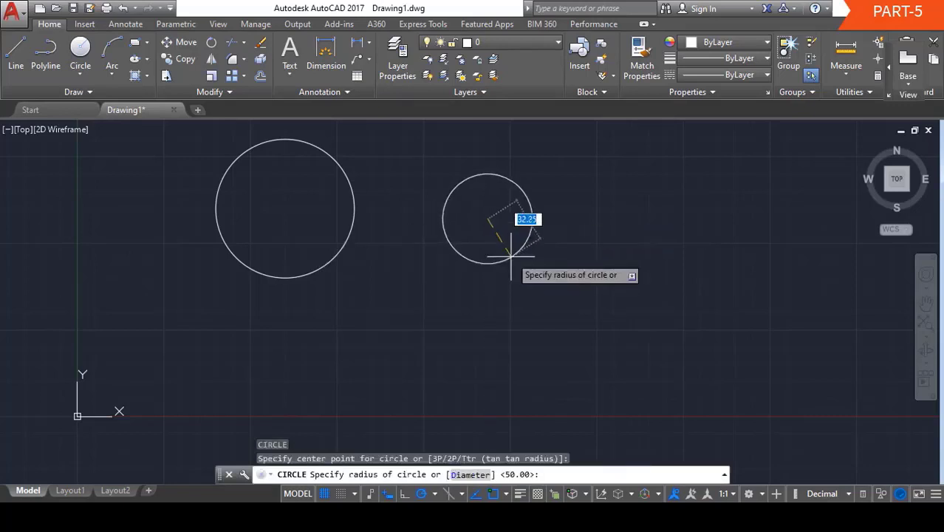
type("30")
key("Return")
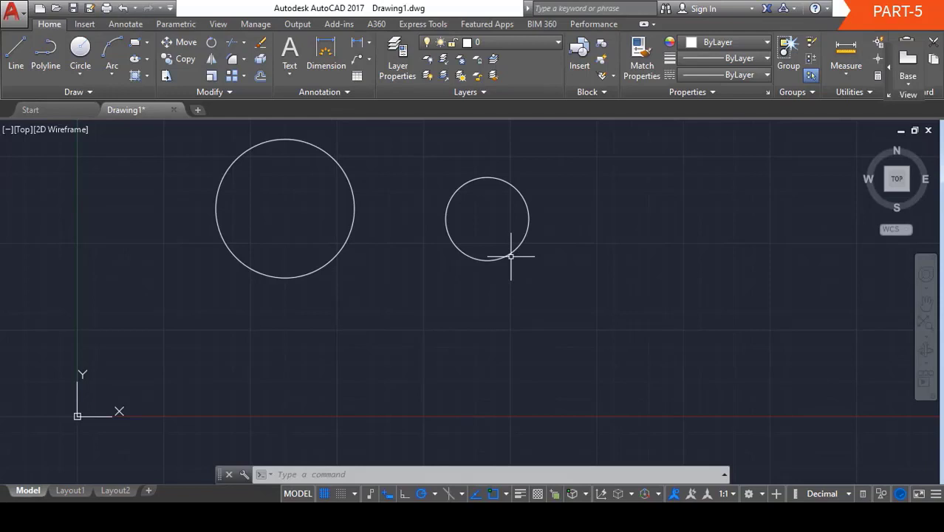
- Add a radius dimension to the large circle, placing its dimension line outside the circle at the lower left
type("D")
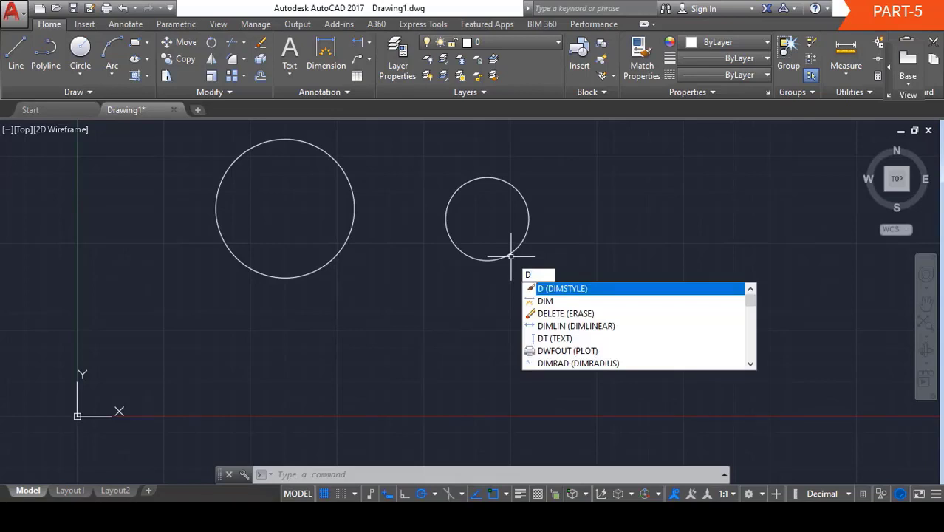
type("I")
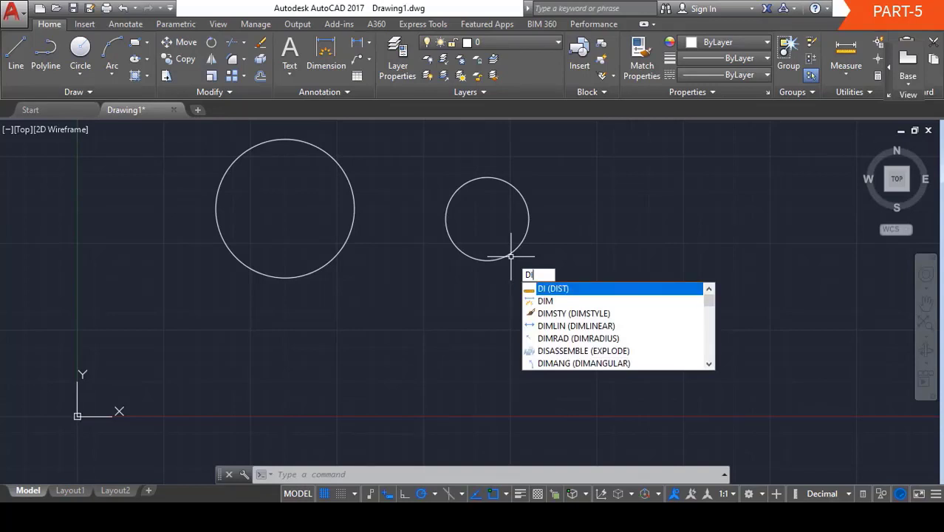
type("MR")
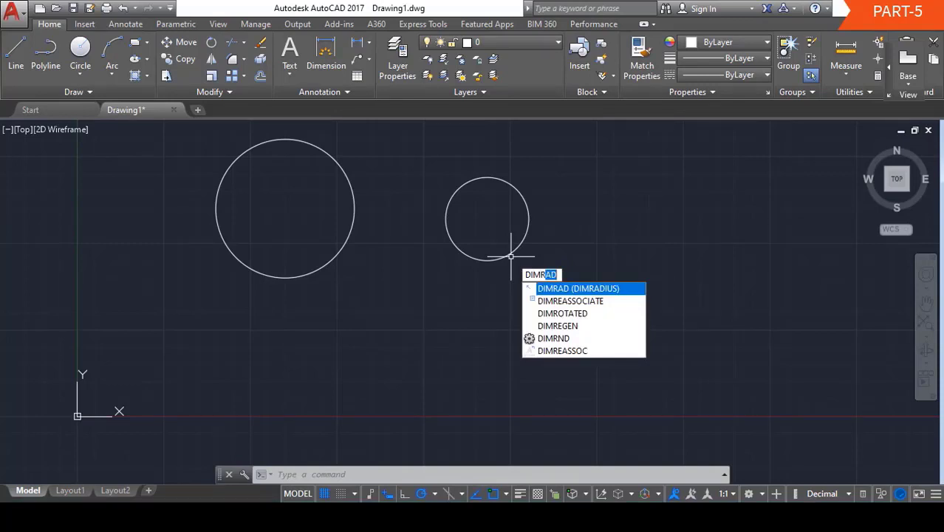
key("Return")
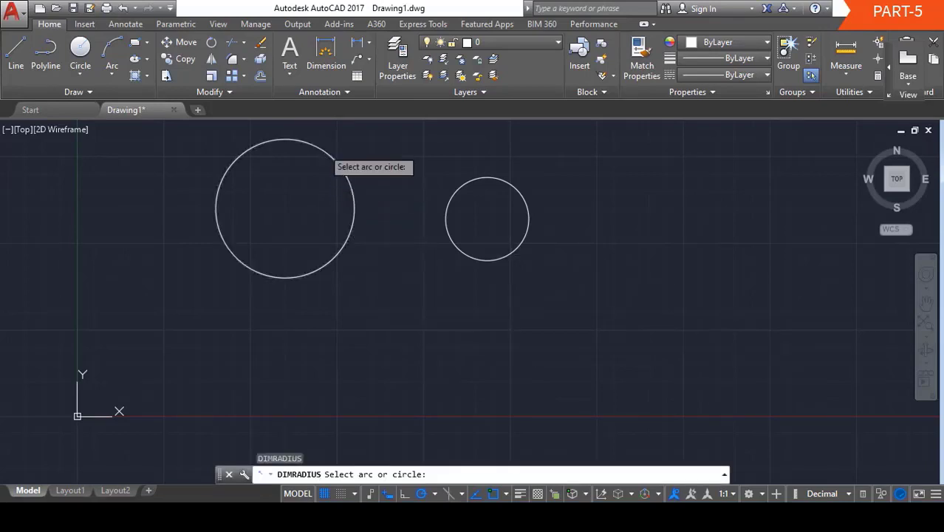
left_click(334, 161)
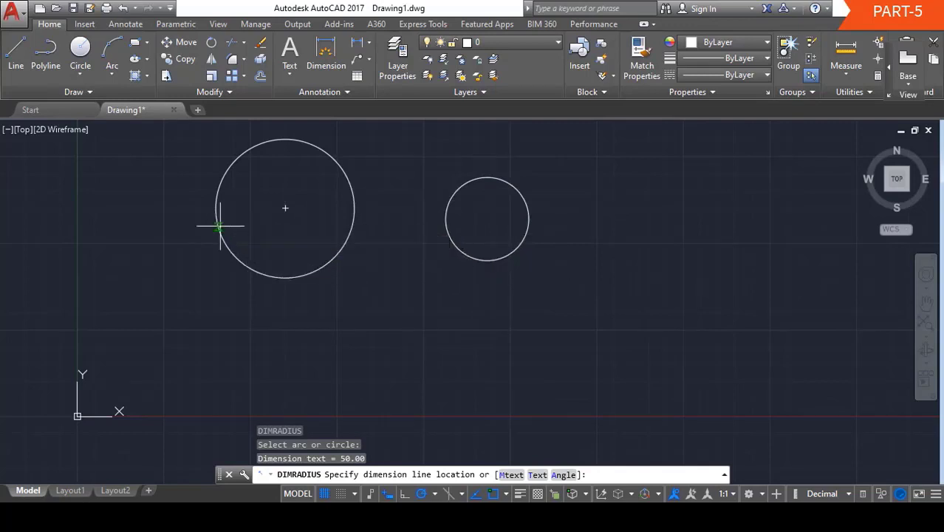
left_click(167, 271)
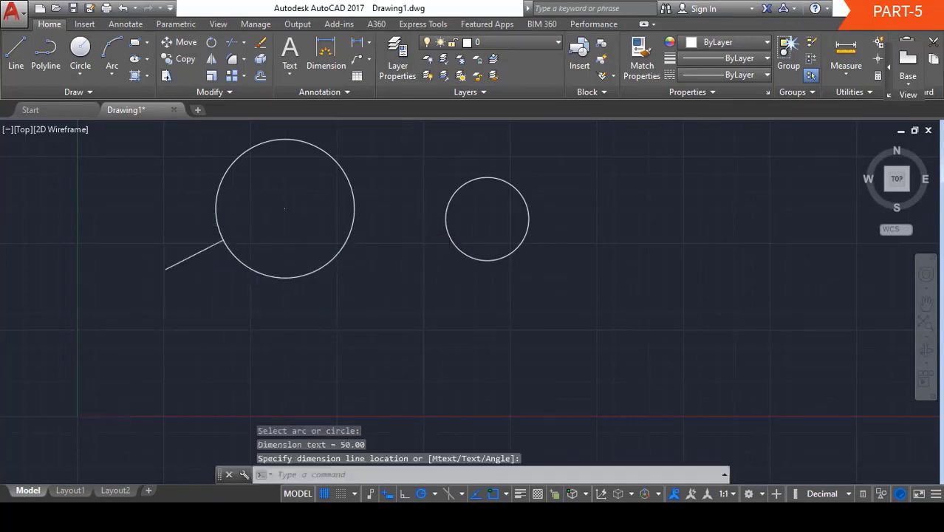
scroll(267, 279, "up", 2)
scroll(267, 278, "down", 2)
scroll(265, 279, "up", 4)
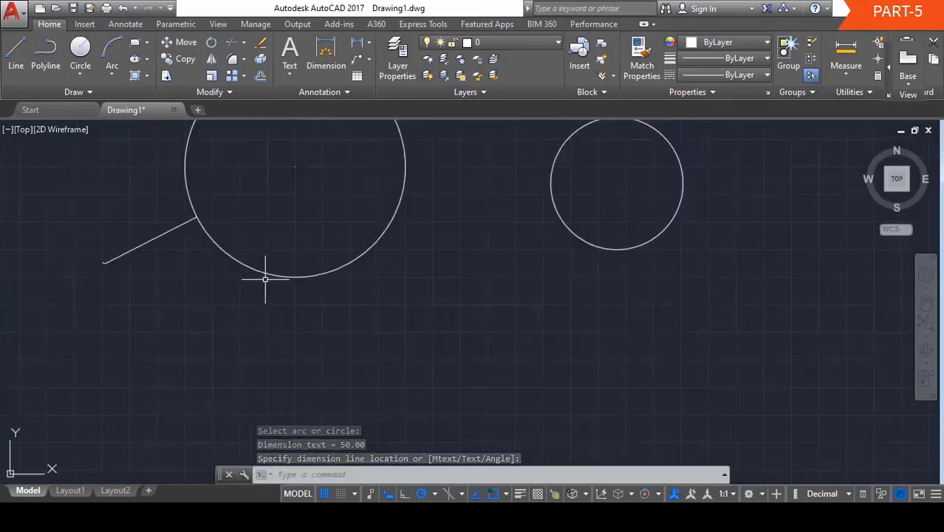
scroll(266, 278, "down", 4)
scroll(265, 279, "up", 2)
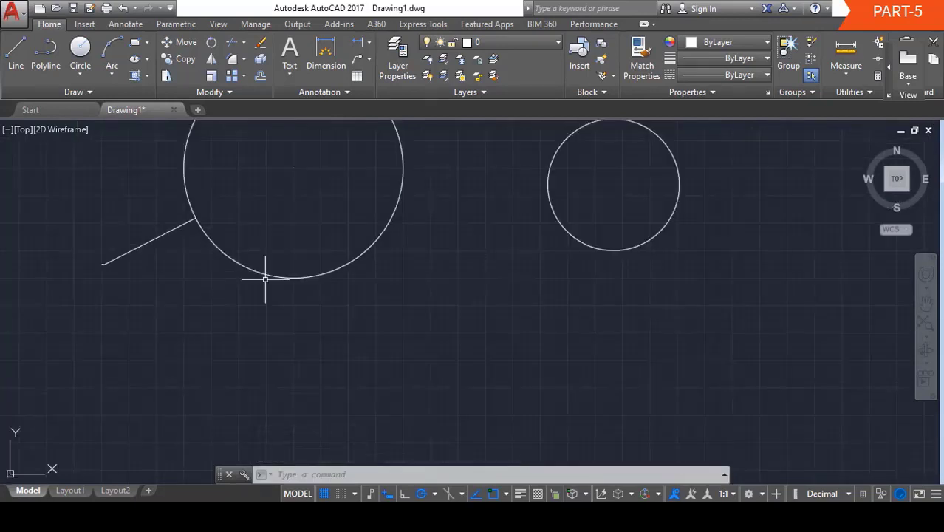
scroll(266, 278, "down", 2)
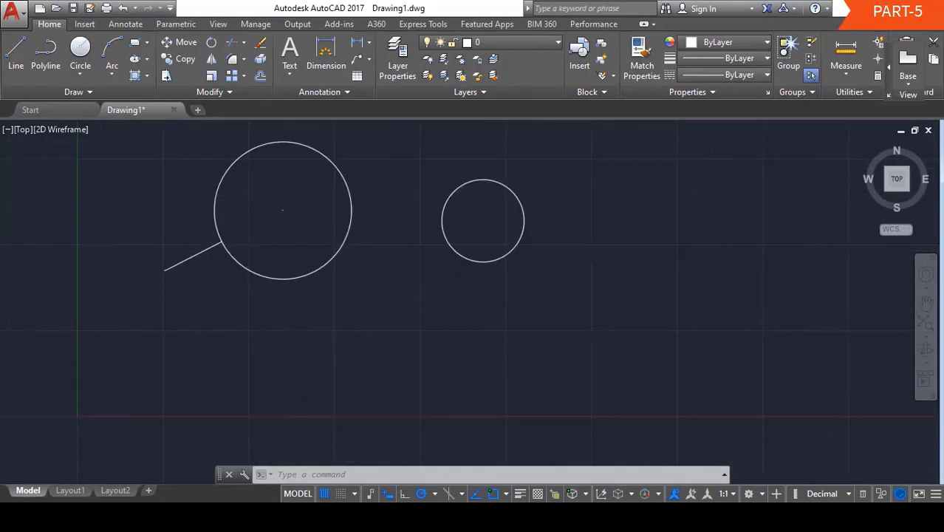
scroll(216, 314, "up", 2)
scroll(216, 314, "down", 2)
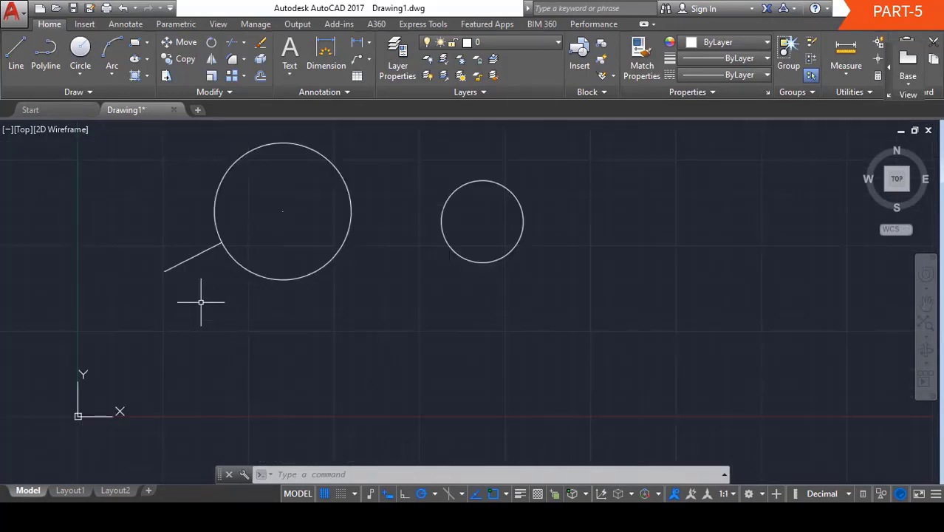
- Examine the radius dimension text at the outer end of the large circle's dimension line
right_click(202, 302)
key("Escape")
key("Escape")
key("Escape")
type("pan")
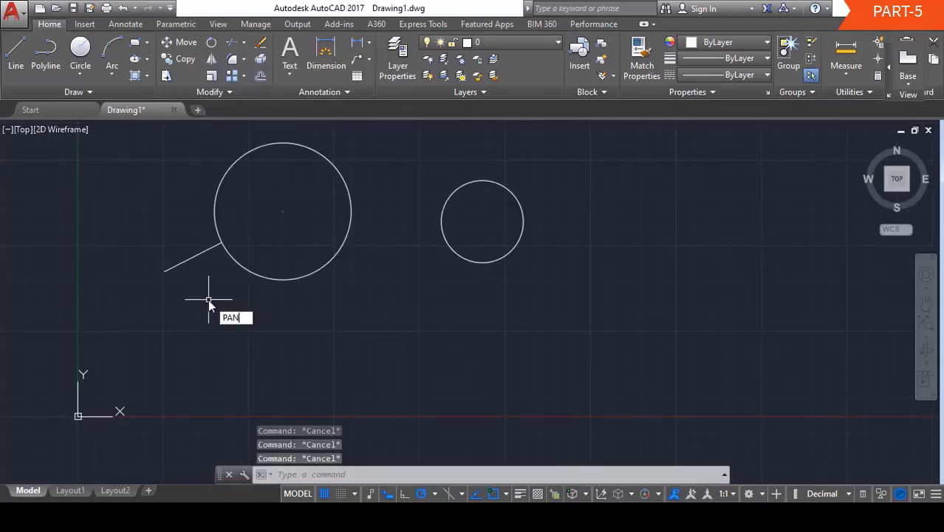
key("Return")
mouse_move(209, 300)
left_mouse_down()
mouse_move(272, 323)
mouse_move(480, 323)
left_mouse_up()
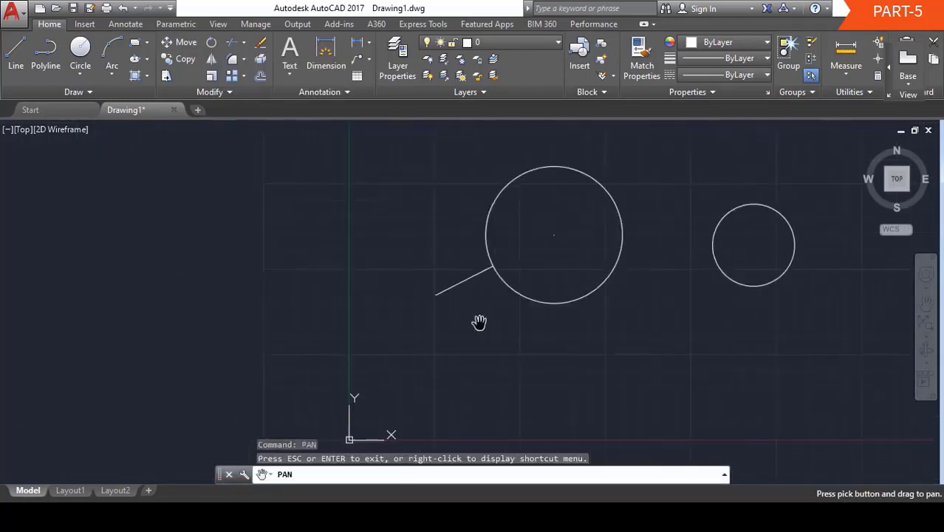
scroll(481, 323, "up", 2)
scroll(480, 323, "up", 6)
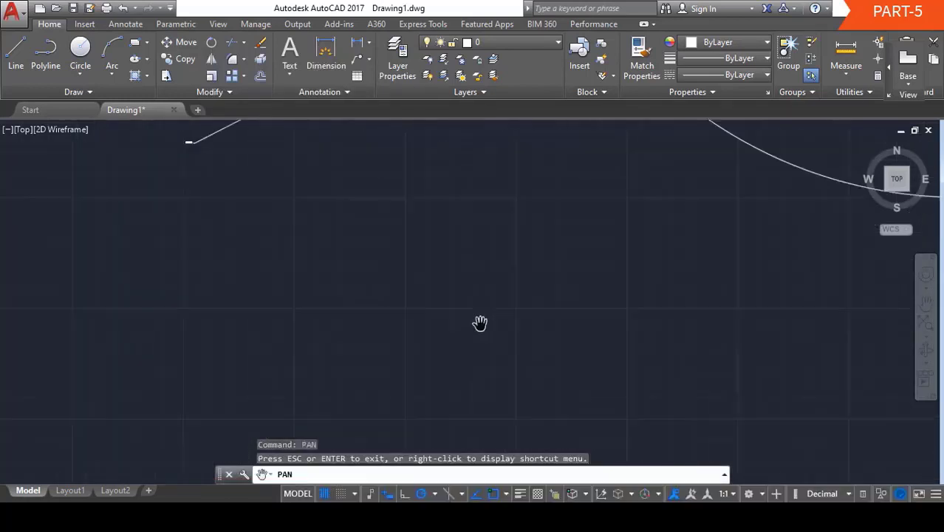
left_click_drag(361, 182, 396, 323)
scroll(384, 318, "up", 2)
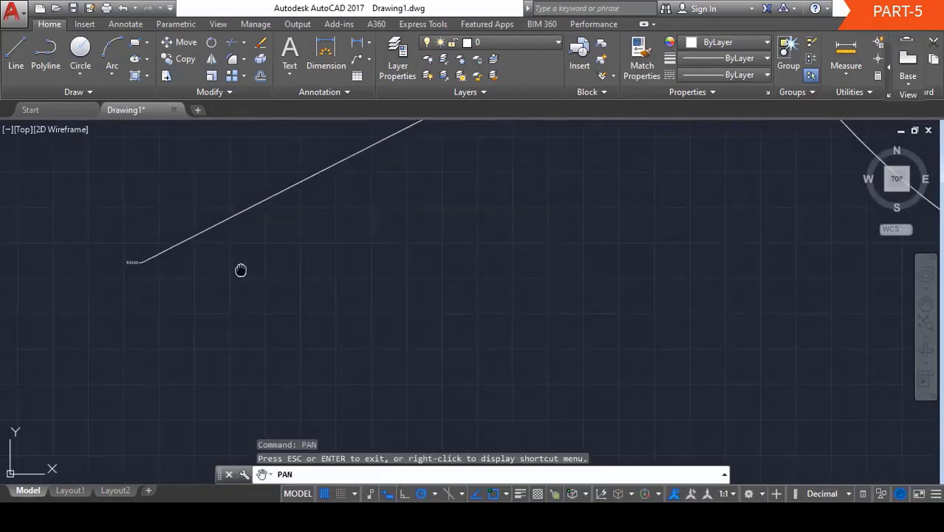
left_click_drag(240, 268, 384, 296)
scroll(333, 323, "up", 1)
mouse_move(280, 293)
left_mouse_down()
mouse_move(322, 341)
mouse_move(371, 350)
left_mouse_up()
scroll(319, 334, "up", 1)
scroll(371, 351, "up", 2)
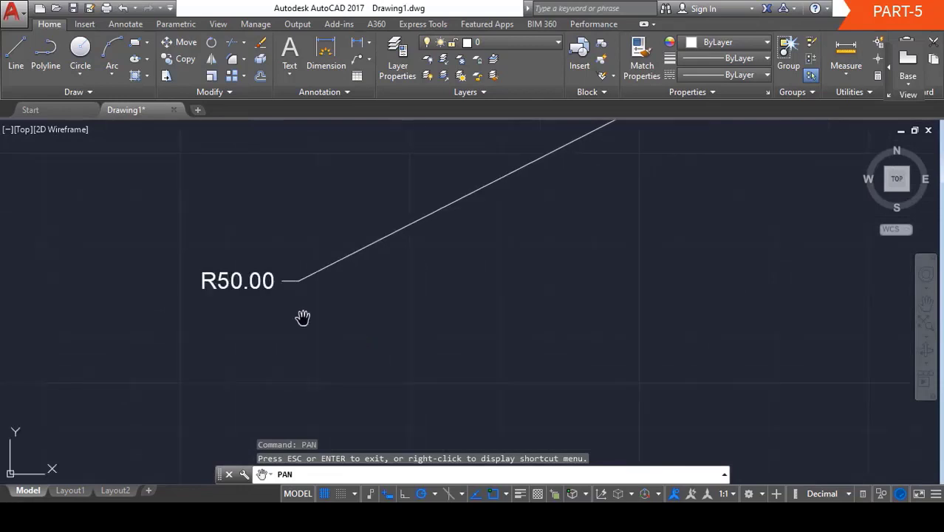
left_click_drag(287, 306, 359, 362)
scroll(414, 323, "down", 2)
scroll(417, 319, "down", 2)
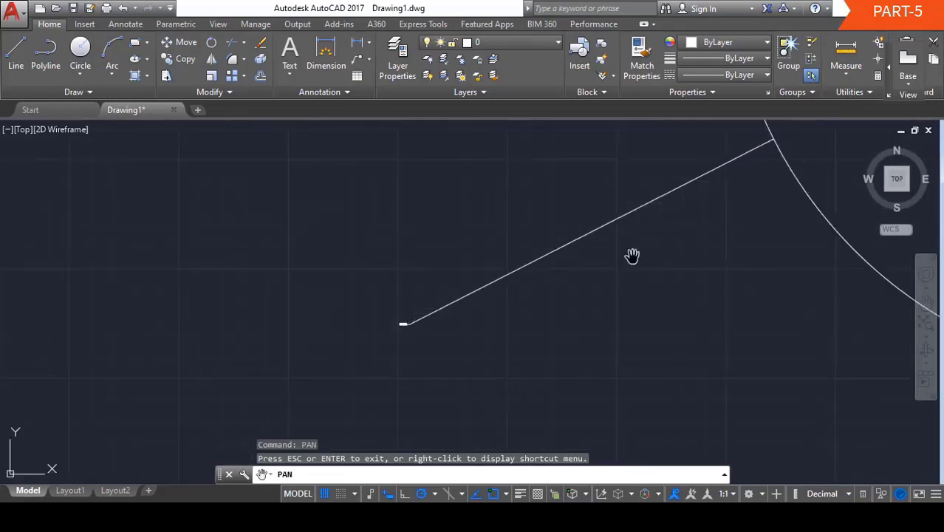
mouse_move(632, 257)
left_mouse_down()
mouse_move(222, 283)
mouse_move(401, 299)
left_mouse_up()
scroll(223, 286, "down", 2)
scroll(408, 301, "down", 2)
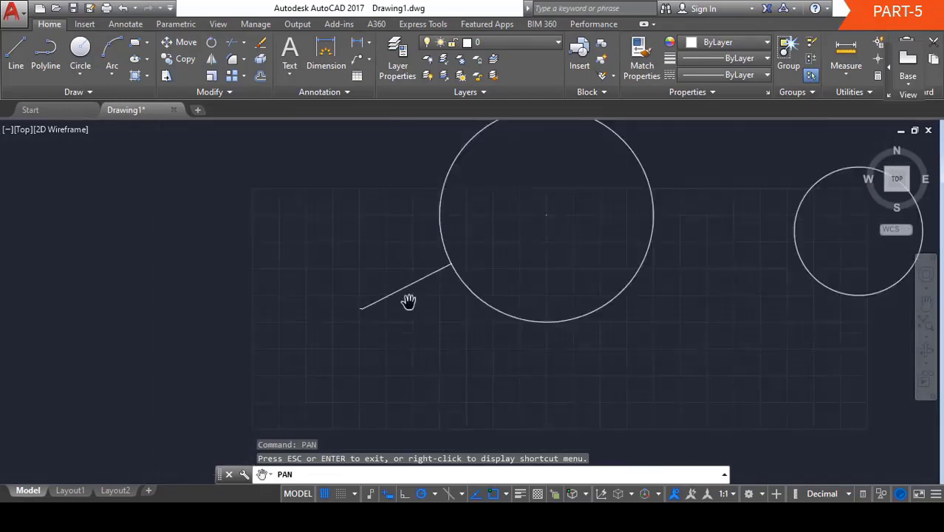
left_click_drag(459, 316, 260, 313)
scroll(190, 330, "up", 4)
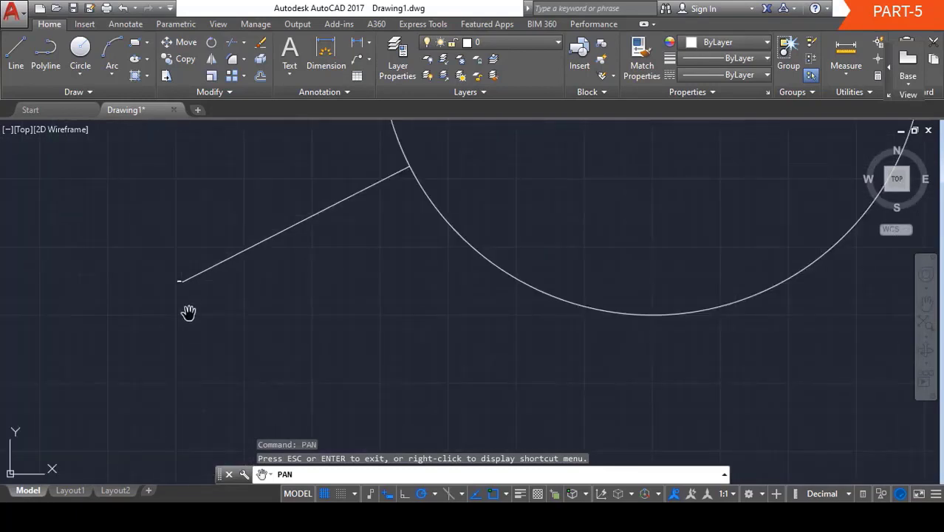
left_click_drag(188, 313, 306, 351)
scroll(305, 351, "up", 6)
left_click_drag(302, 212, 292, 294)
scroll(289, 299, "up", 2)
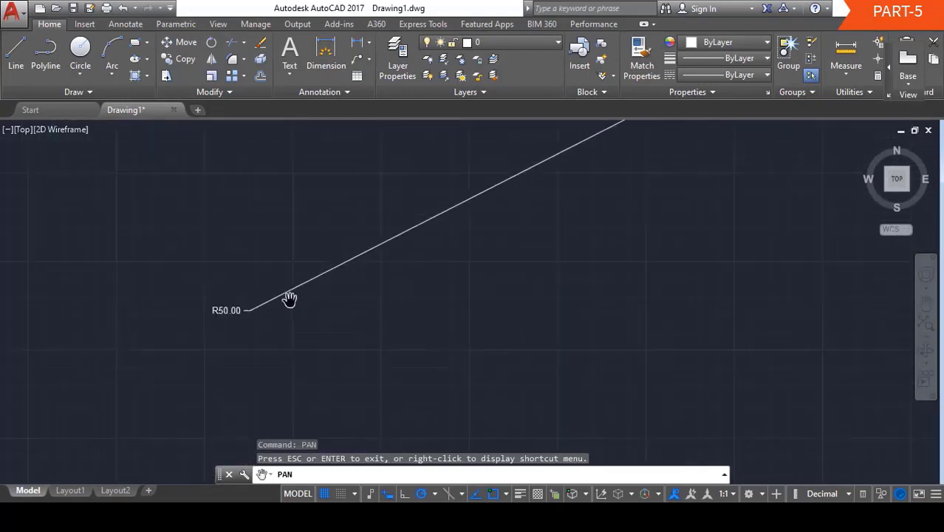
left_click_drag(229, 341, 274, 358)
scroll(289, 358, "up", 2)
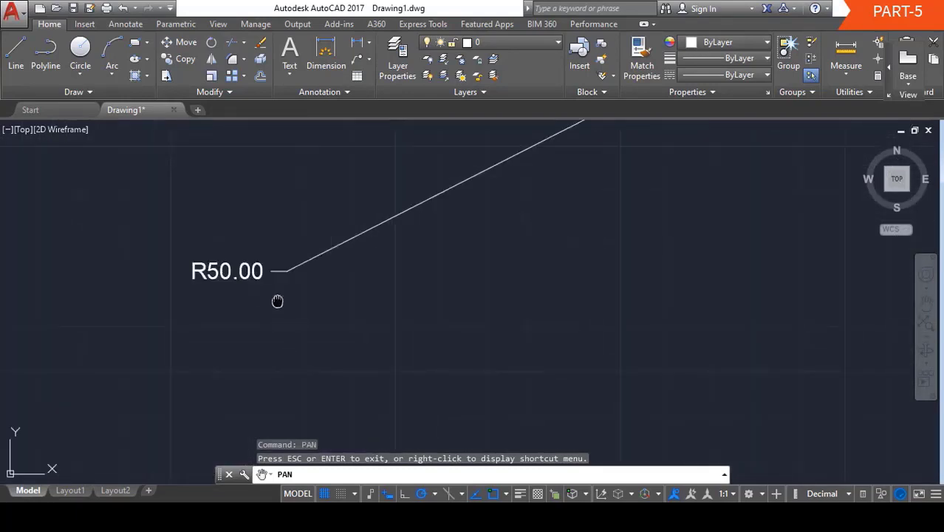
- Return to an overview of both circles and end the Pan command
scroll(288, 310, "down", 4)
scroll(421, 292, "down", 3)
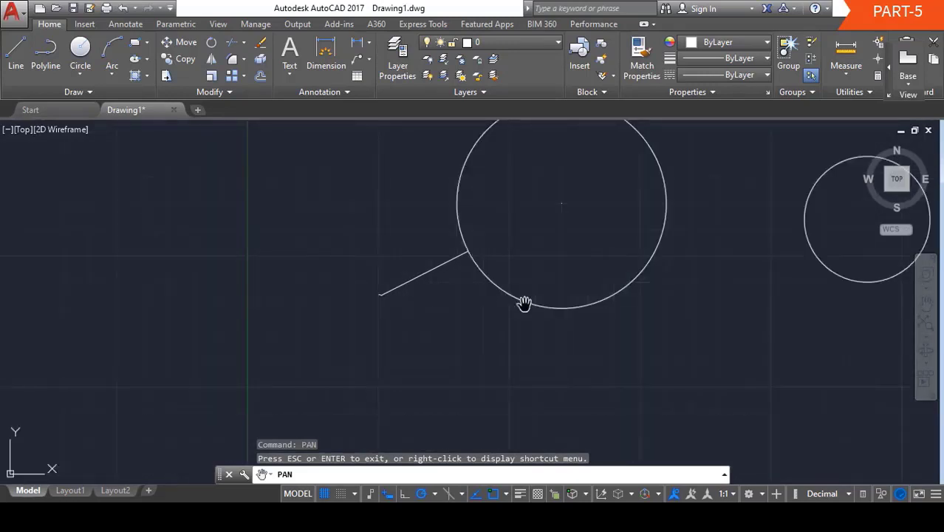
left_click_drag(525, 306, 314, 329)
scroll(306, 268, "down", 3)
scroll(319, 334, "up", 2)
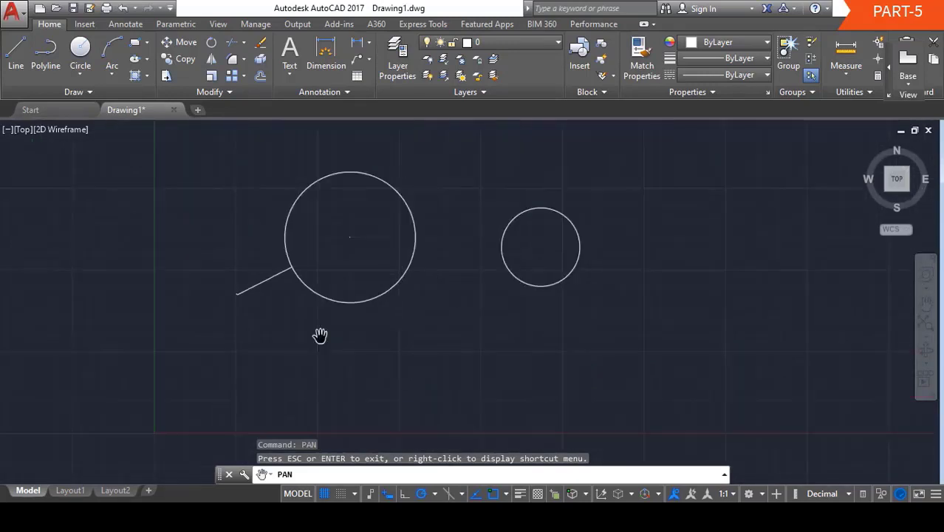
scroll(310, 340, "up", 2)
scroll(255, 323, "down", 2)
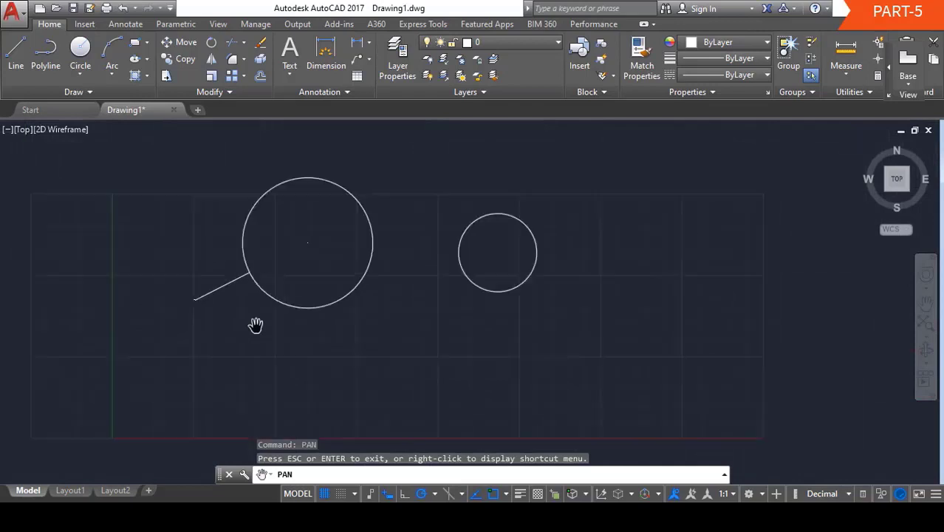
key("Escape")
key("Escape")
key("Escape")
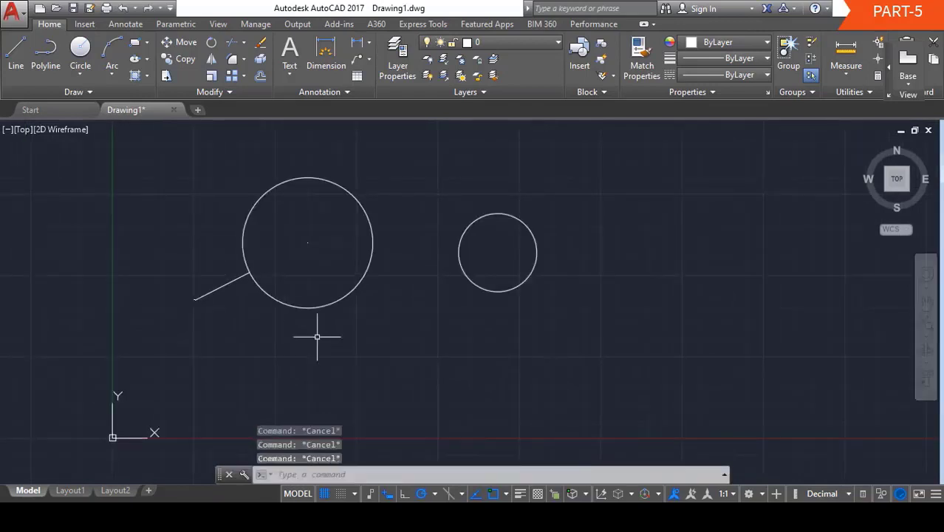
- Delete the radius dimension attached to the large circle
left_click(206, 295)
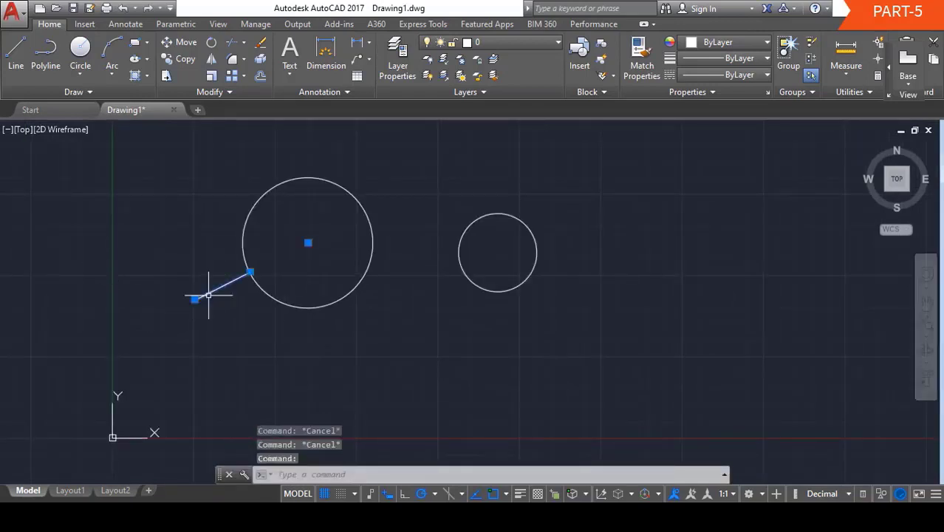
key("Delete")
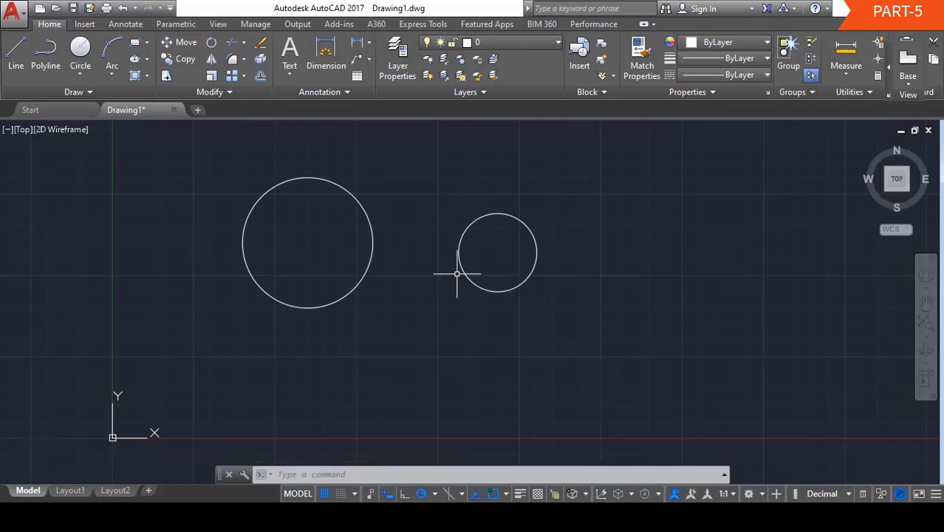
- Draw a circle with a diameter of 80 in the empty area to the right of the radius 30 circle
type("c")
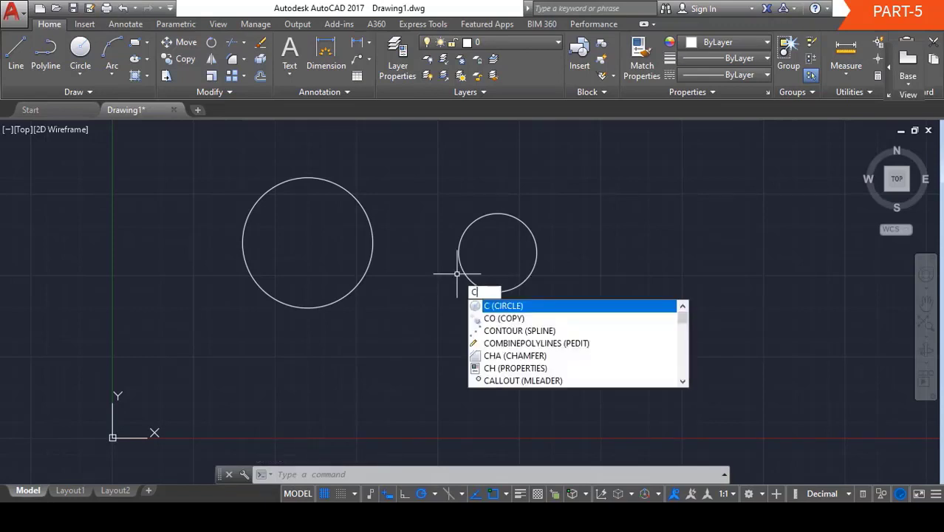
key("Return")
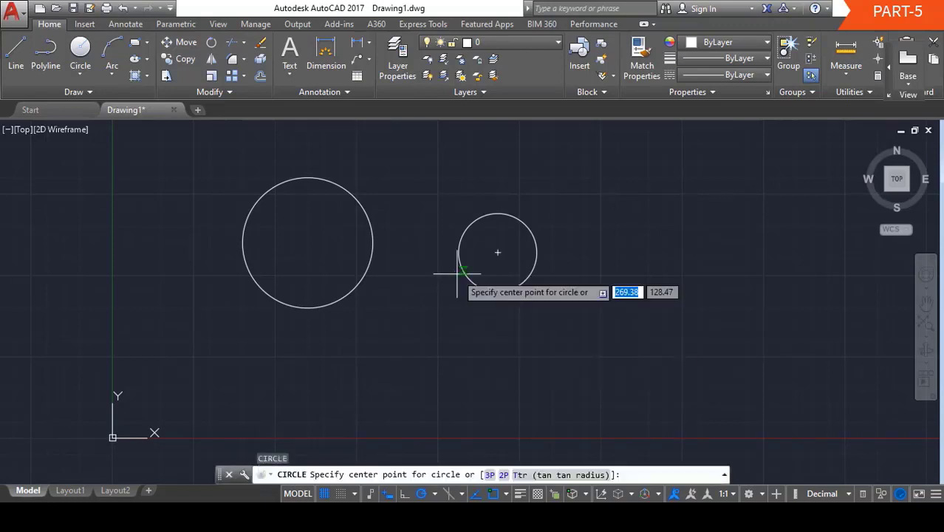
left_click(639, 229)
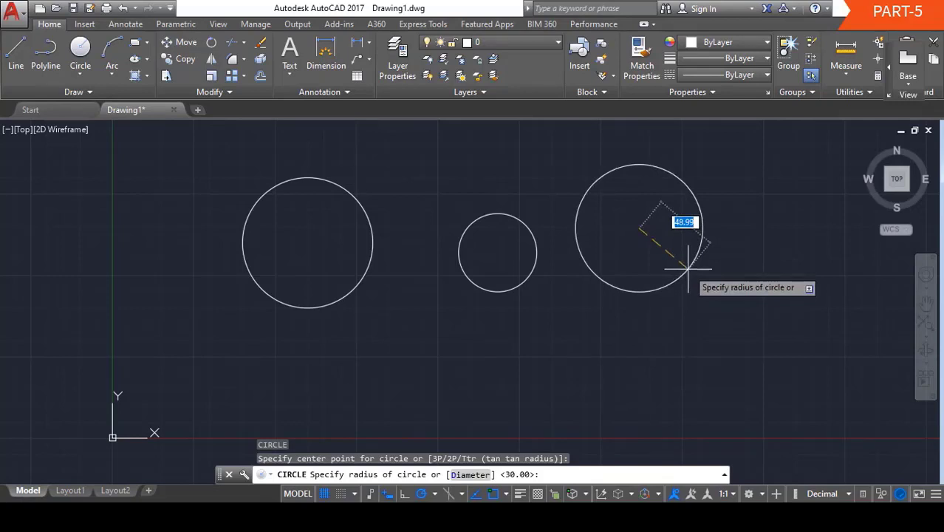
type("D")
key("Return")
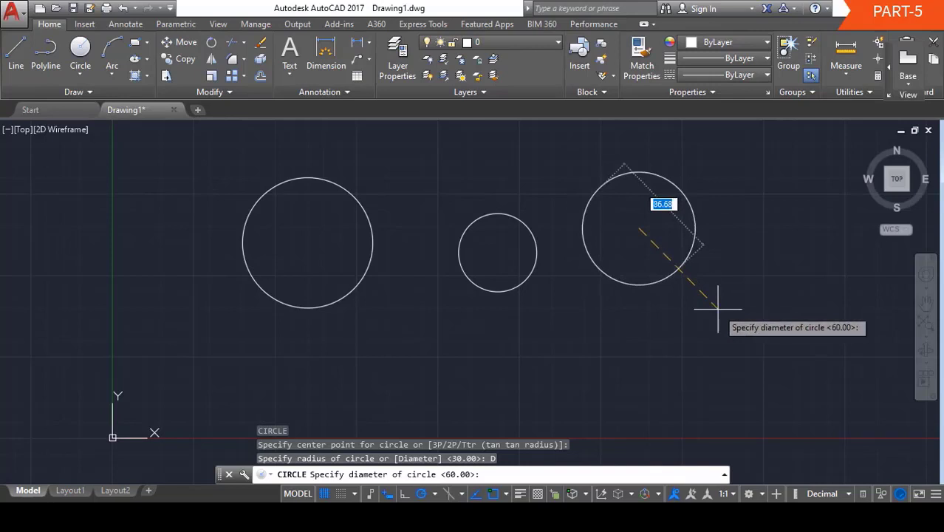
type("80")
key("Return")
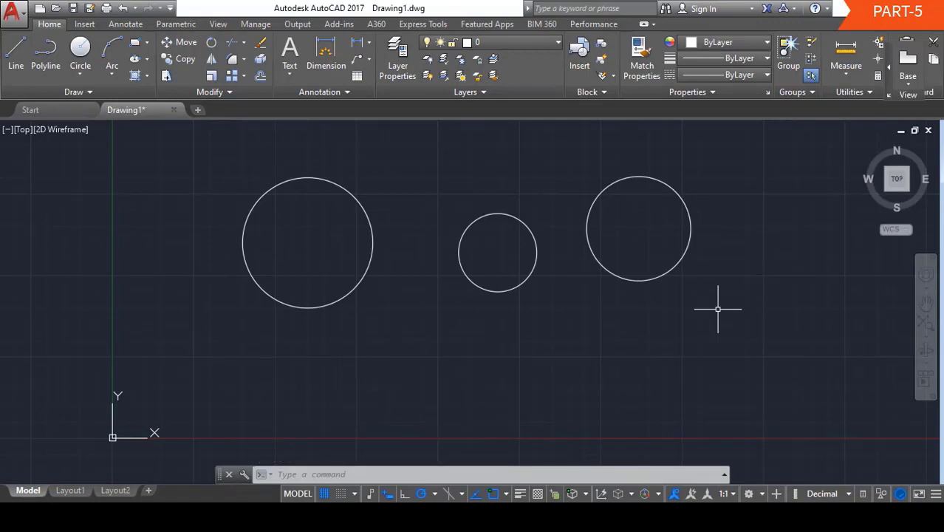
- Draw a circle with a diameter of 30 below the gap between the radius 30 circle and the diameter 80 circle
type("c")
key("Return")
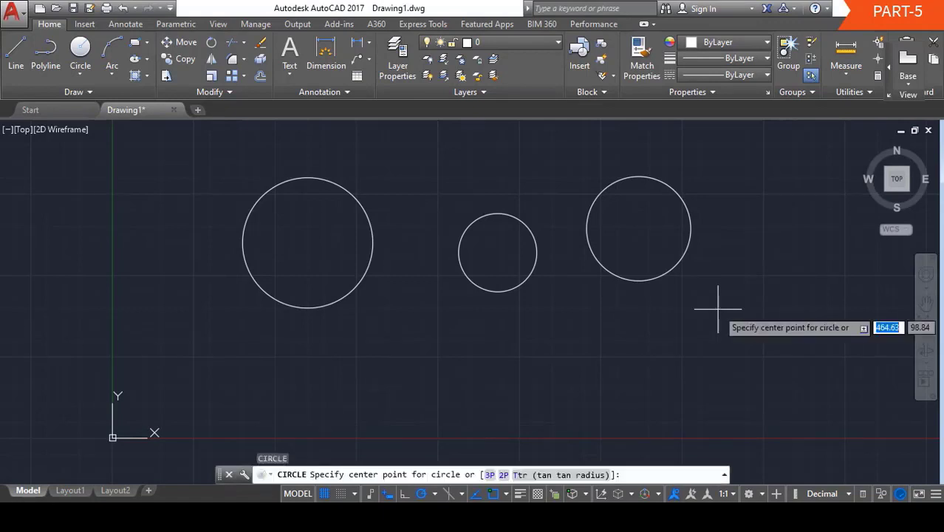
left_click(566, 323)
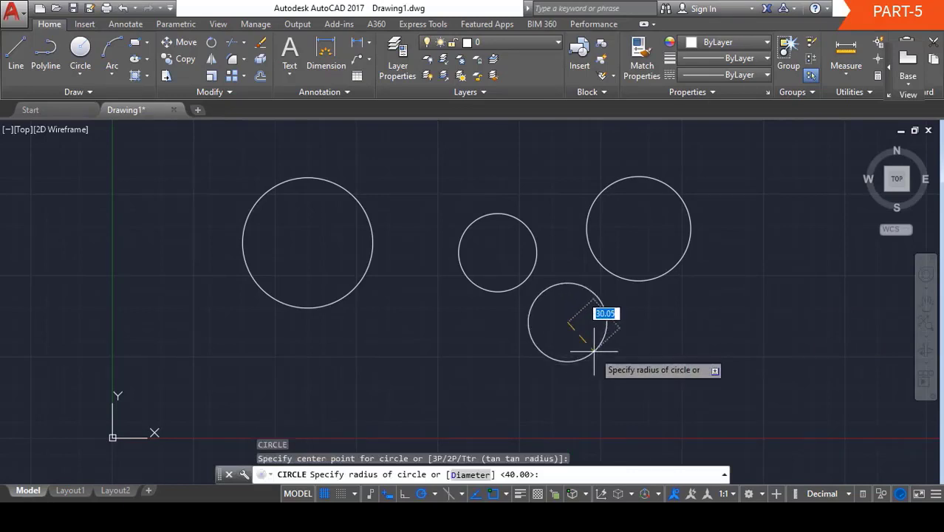
type("d")
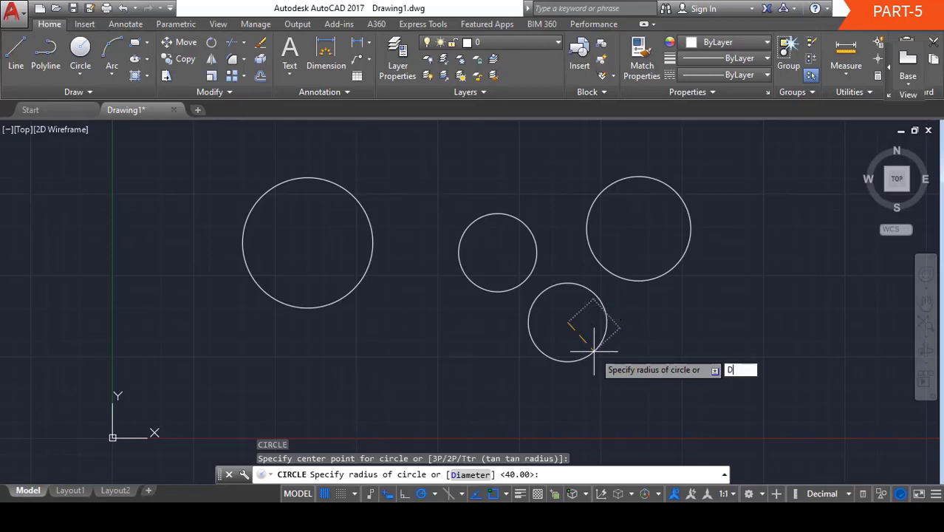
key("Return")
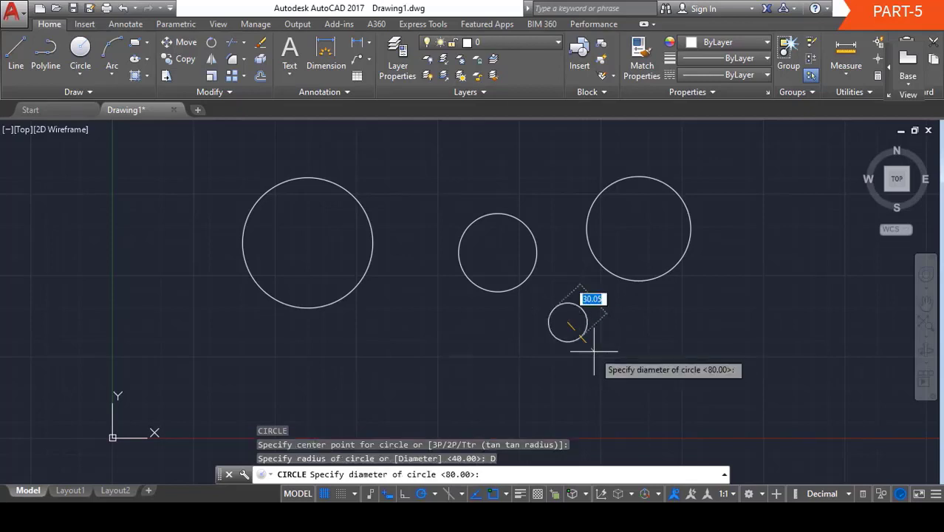
type("30")
key("Return")
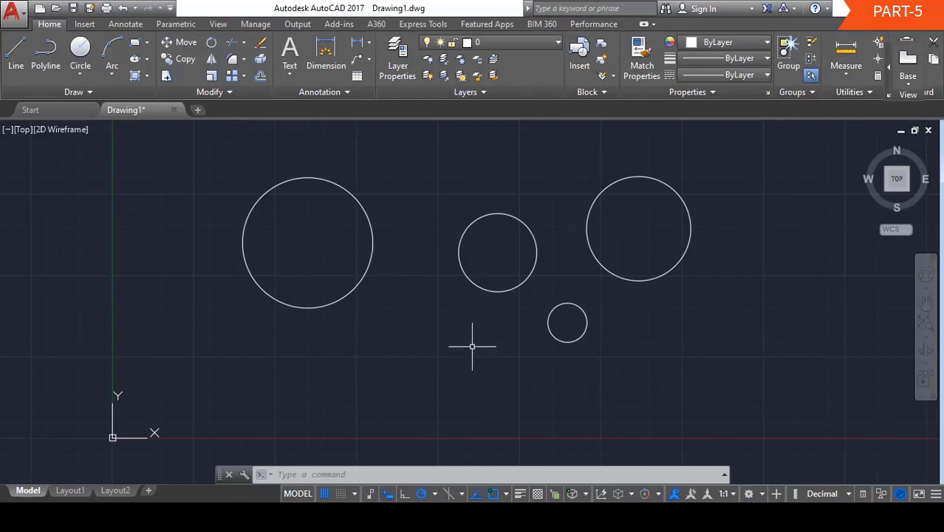
scroll(471, 341, "up", 2)
scroll(472, 346, "down", 2)
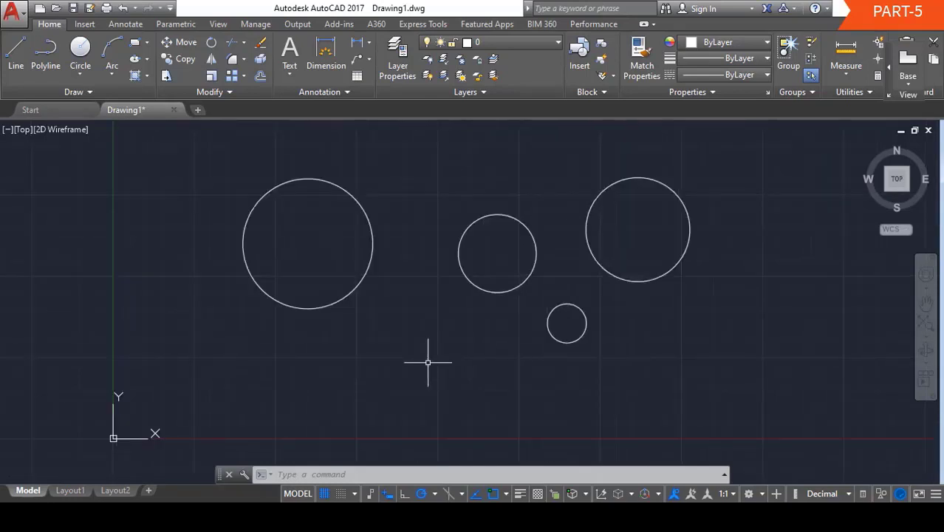
scroll(429, 363, "up", 2)
scroll(425, 359, "down", 2)
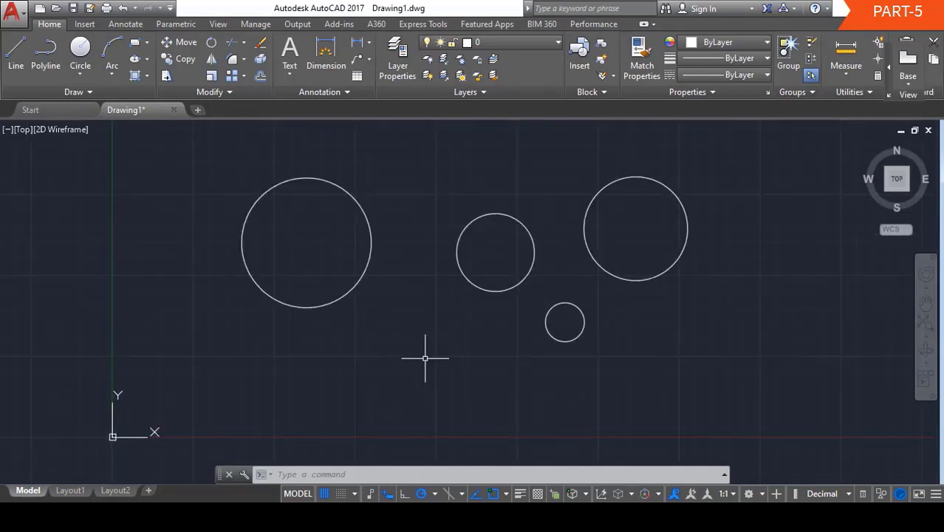
- Draw a single slanted line from the gap between the large circle and the radius 30 circle down to the lower left
scroll(425, 358, "up", 2)
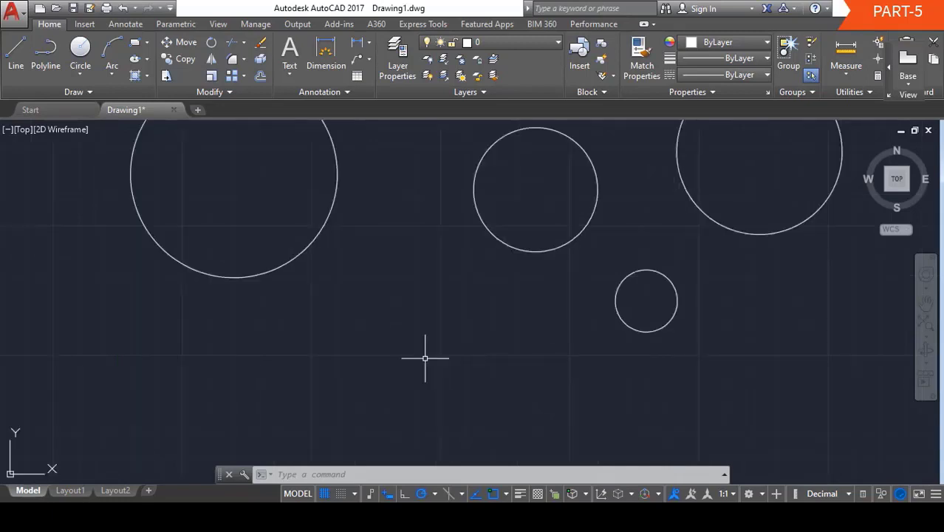
type("l")
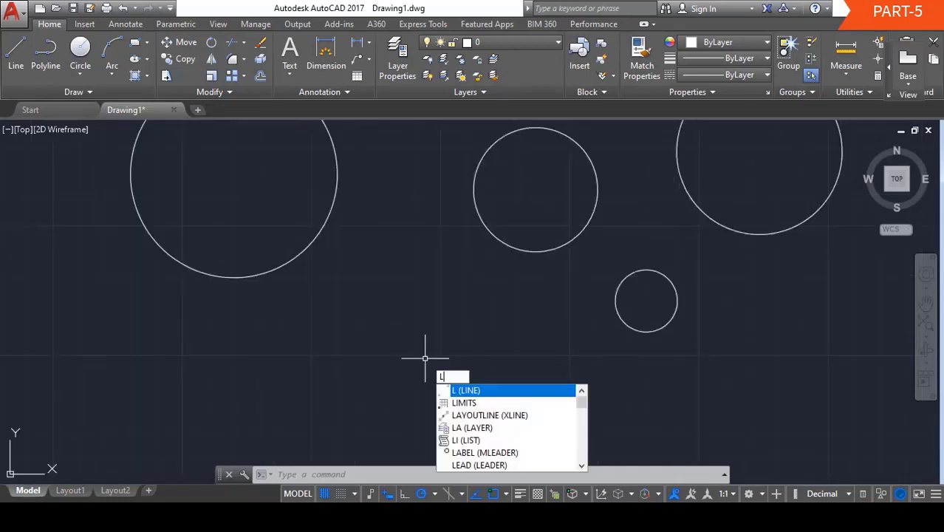
key("Return")
left_click(399, 229)
left_click(325, 349)
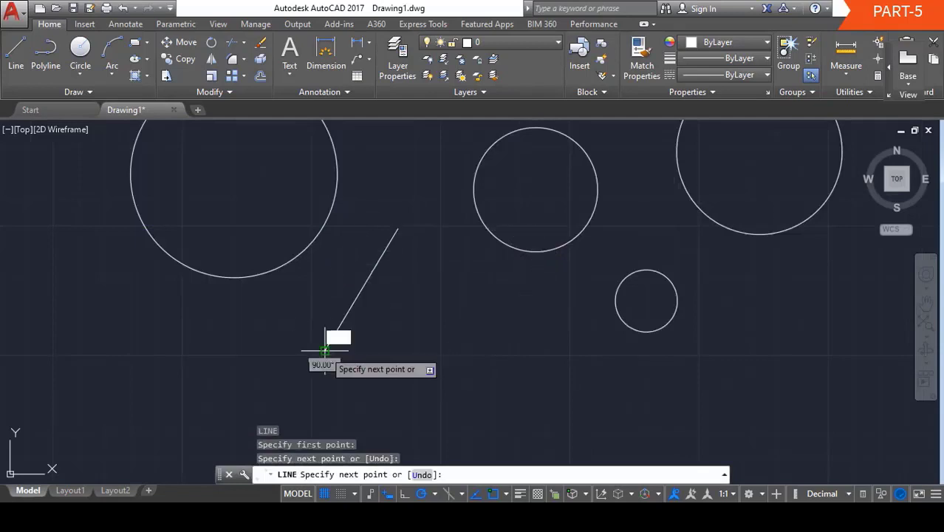
key("Escape")
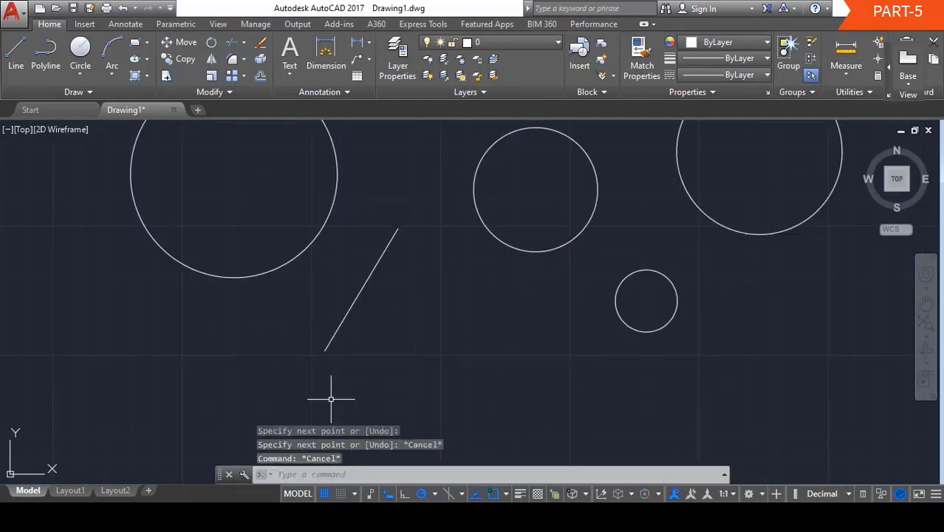
- Draw a second slanted line about 57 long, roughly parallel to the first, below the radius 30 circle
type("l")
key("Return")
left_click(506, 276)
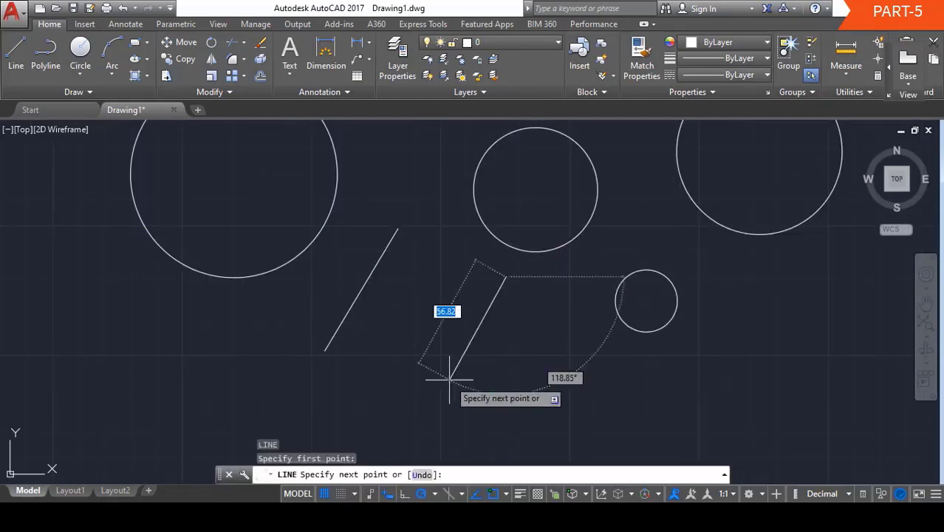
left_click(449, 379)
key("Escape")
key("Escape")
key("Escape")
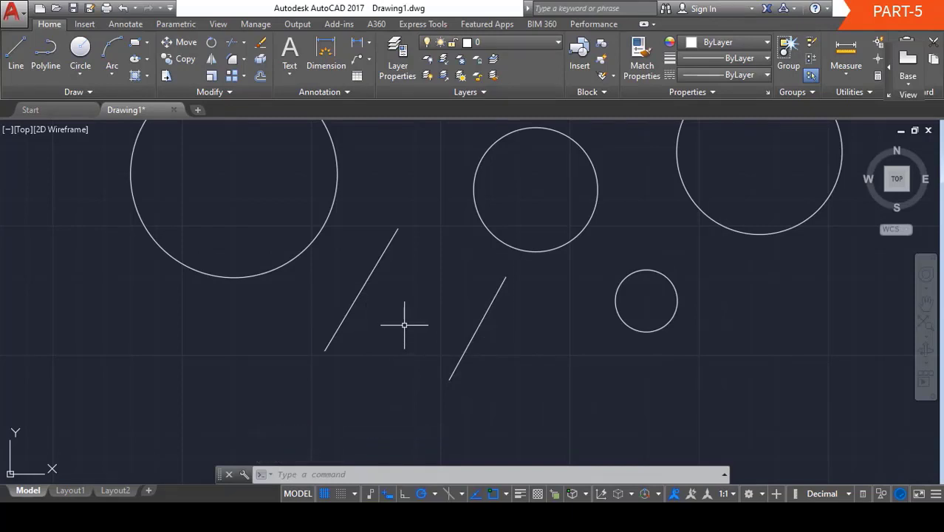
scroll(404, 325, "down", 2)
scroll(435, 355, "up", 2)
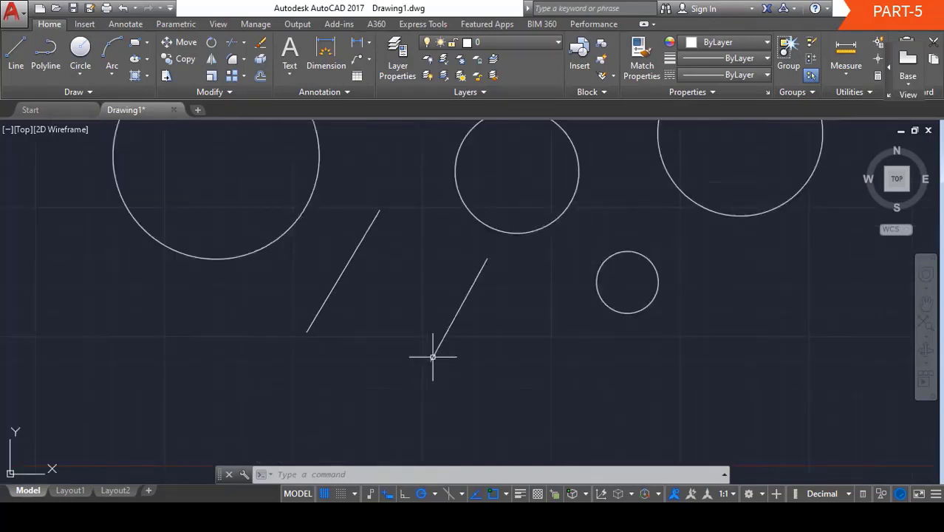
type("c")
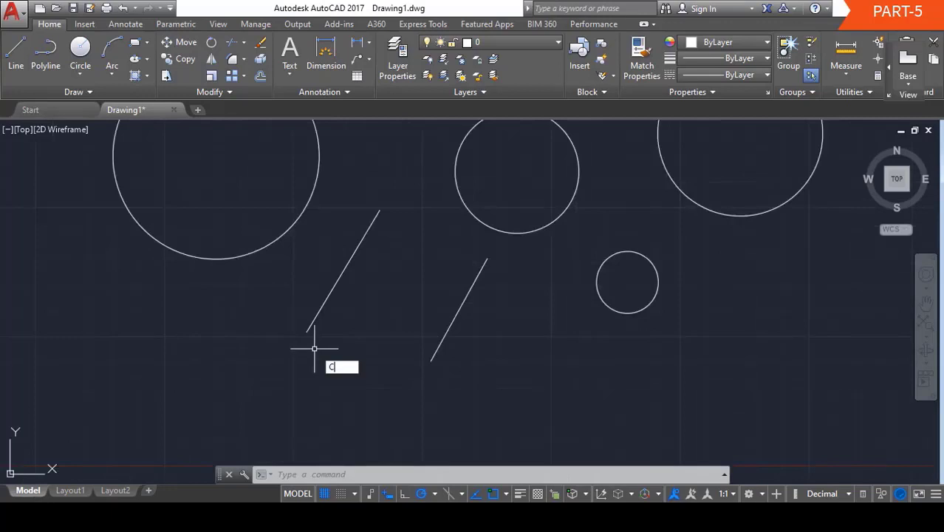
key("Escape")
key("Escape")
key("Escape")
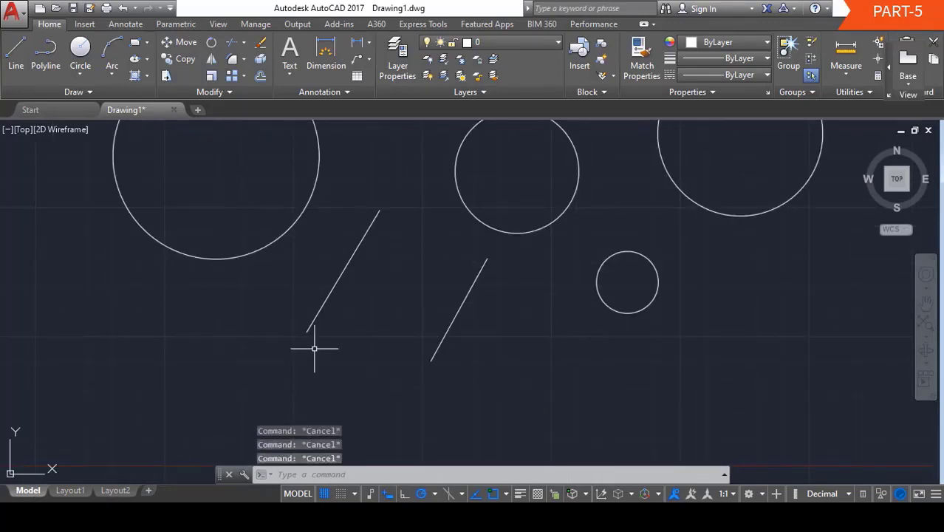
- Draw a circle with the 2P option, placing its diameter end points on the middles of the two slanted lines
type("c")
key("Return")
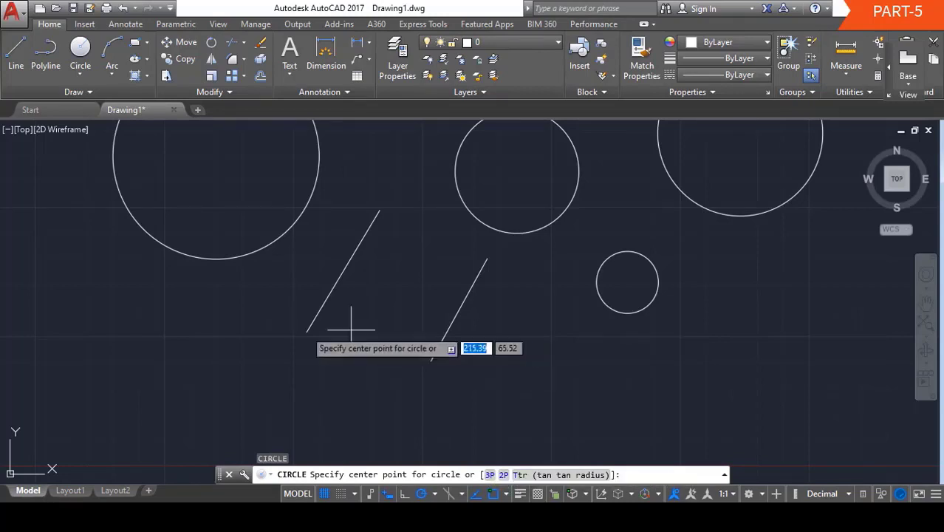
type("2P")
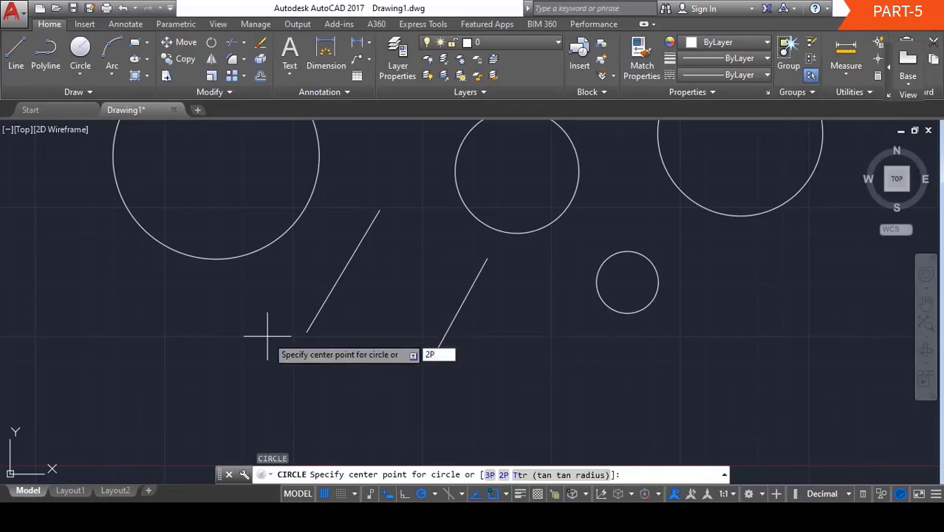
key("Return")
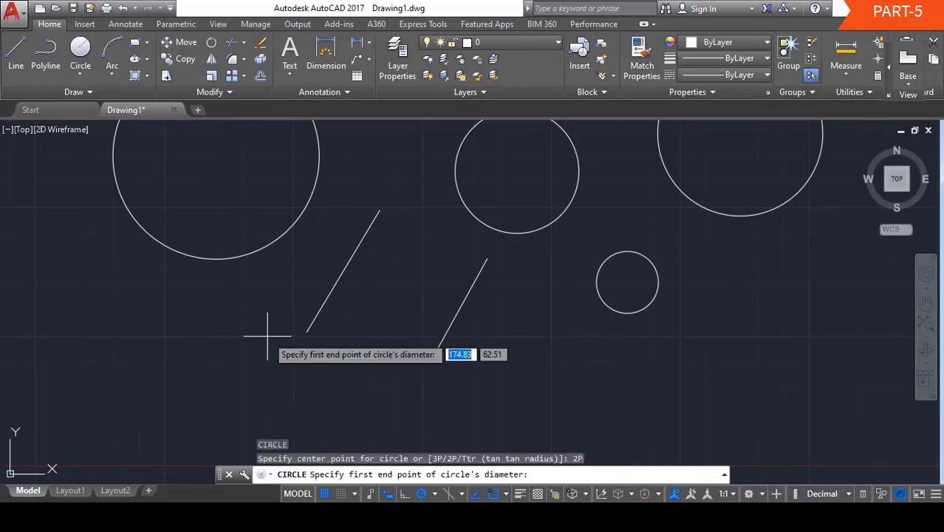
left_click(343, 272)
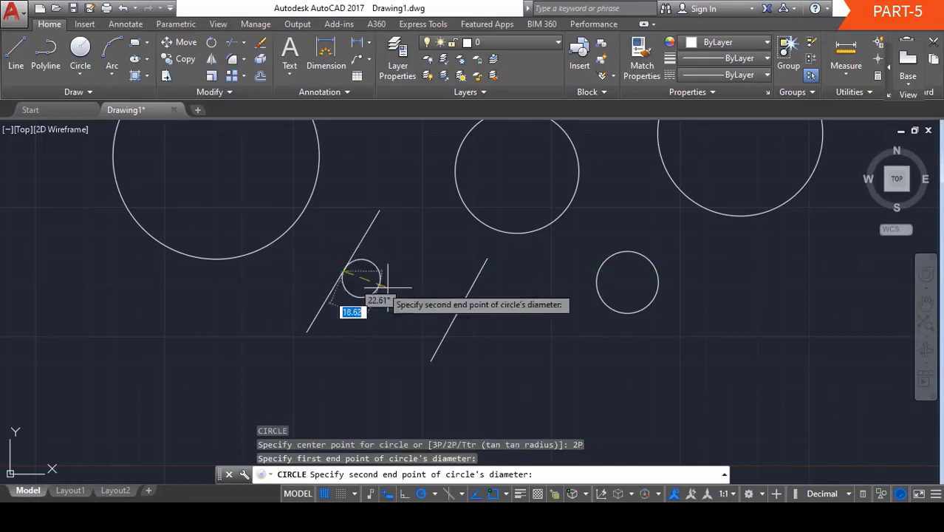
left_click(457, 310)
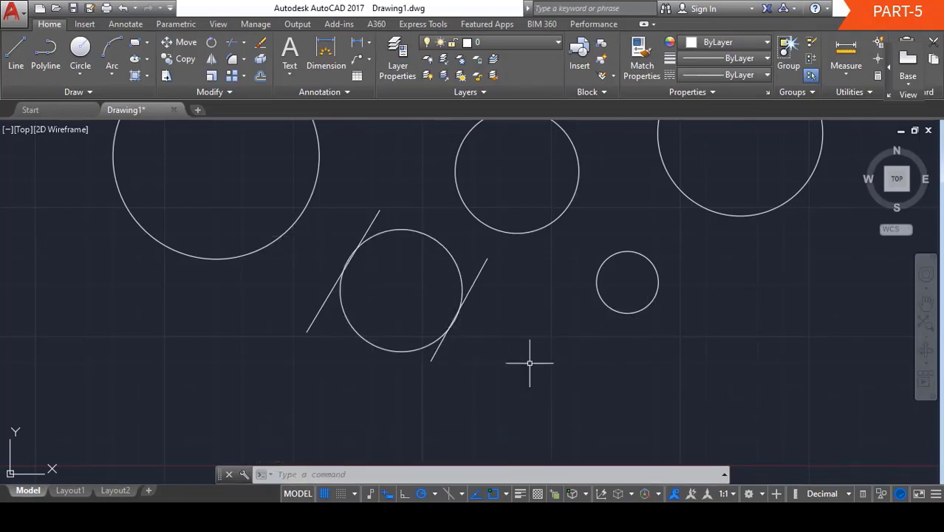
left_click(568, 218)
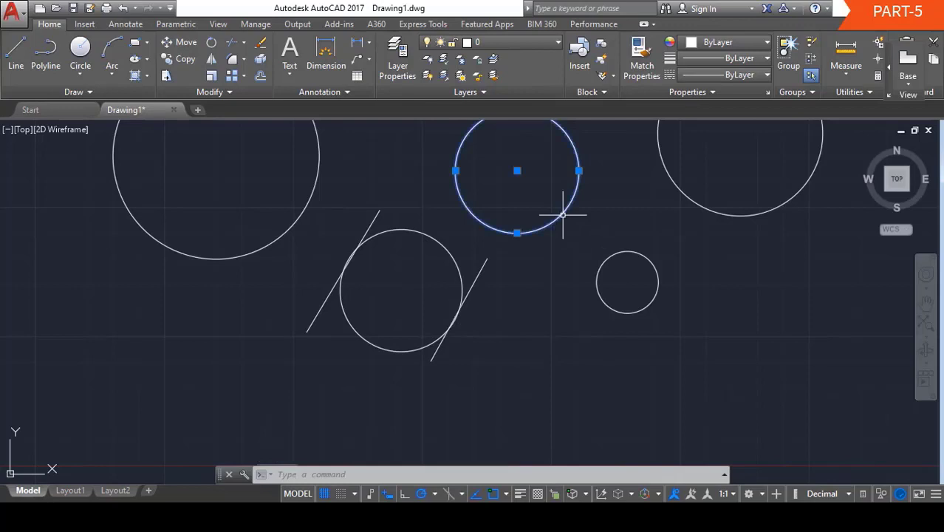
left_click(613, 254)
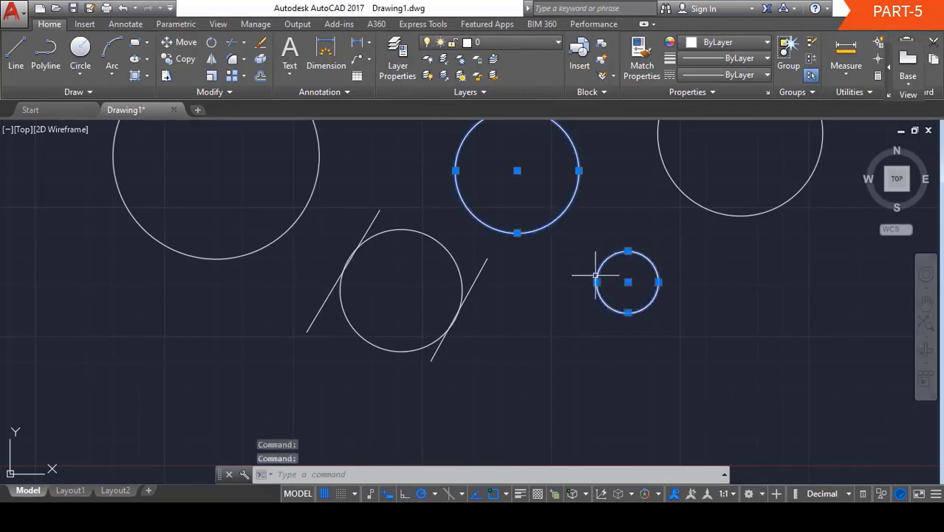
key("Escape")
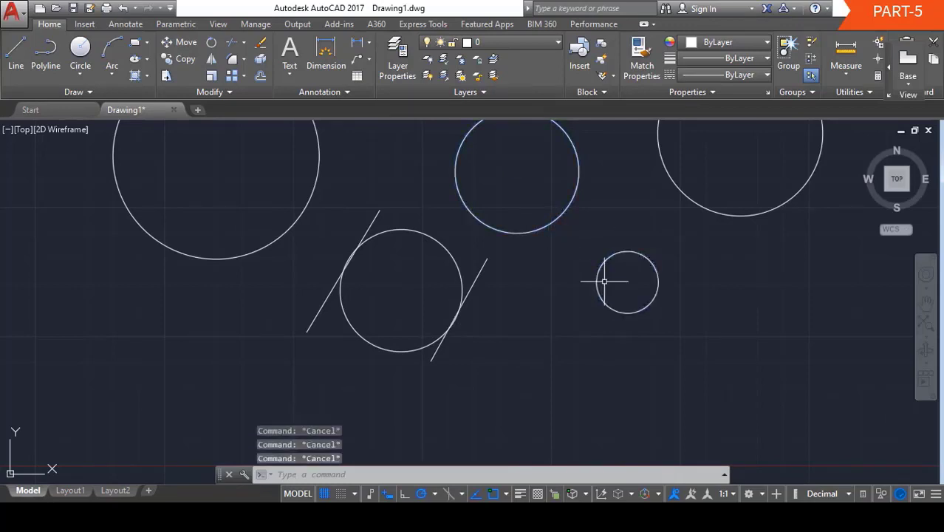
- Draw a circle with the 2P option, placing its diameter end points on the facing edges of the radius 30 and diameter 30 circles
type("c")
key("Return")
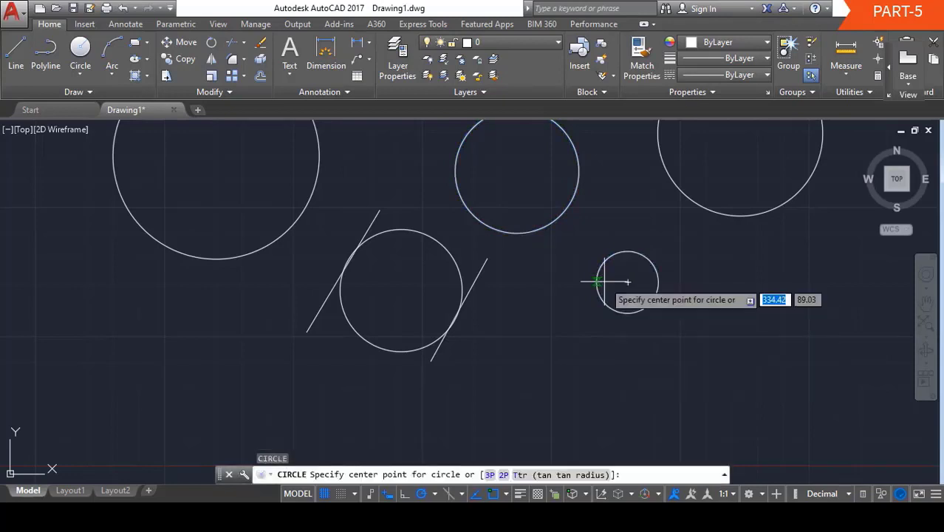
type("2P")
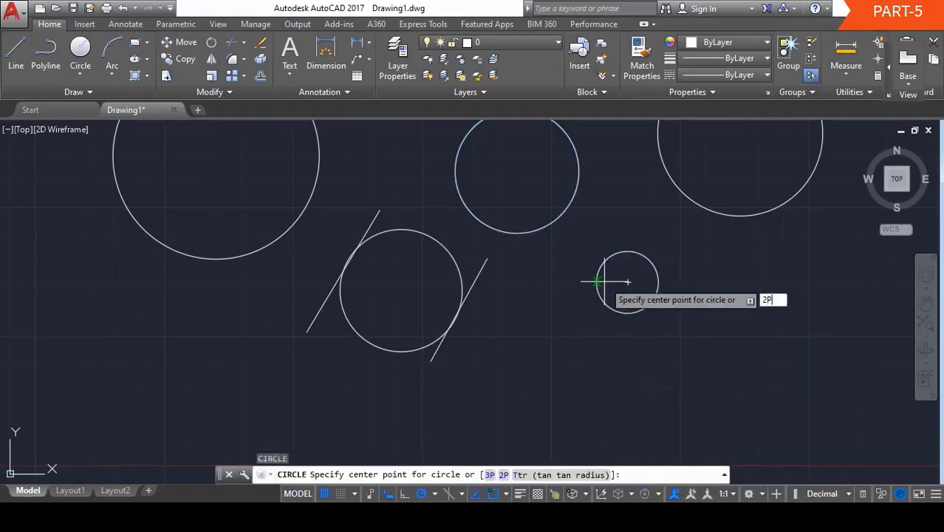
key("Return")
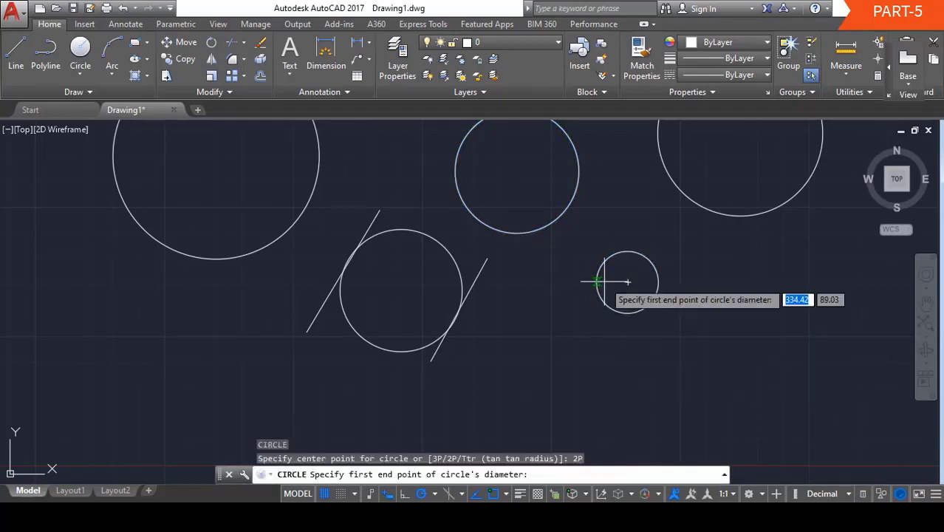
left_click(575, 207)
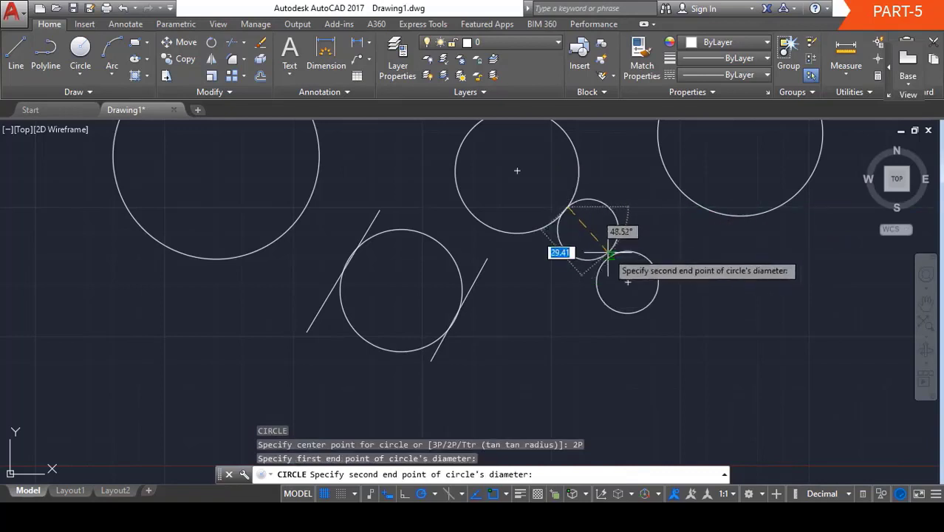
left_click(606, 259)
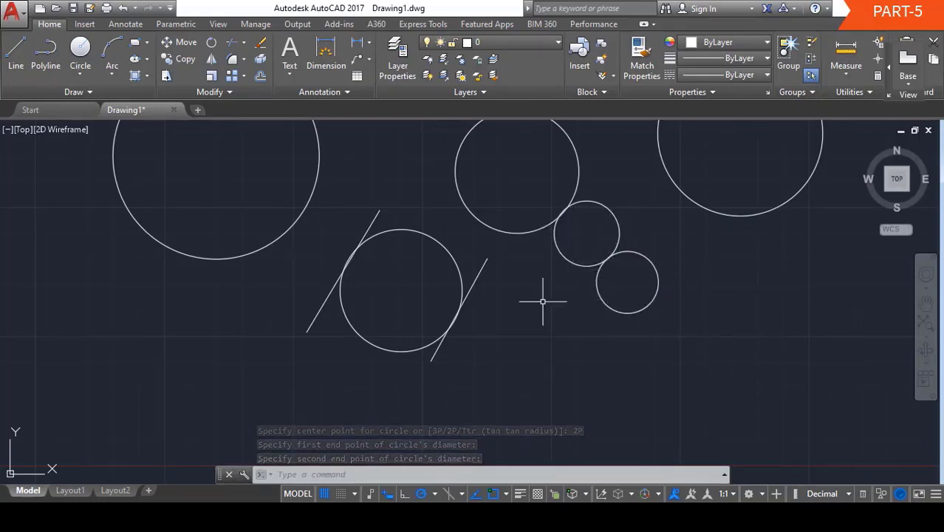
key("Escape")
key("Escape")
key("Escape")
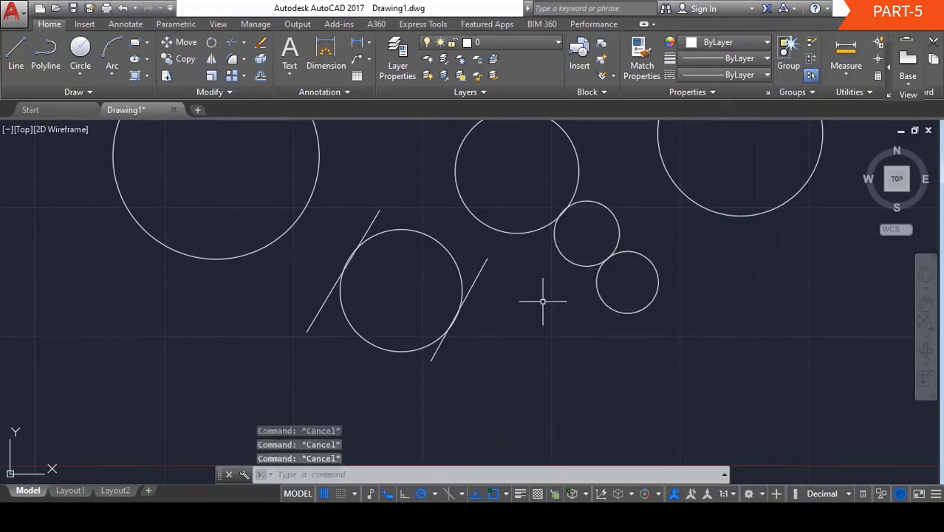
- Draw a single line slanting gently down to the left, below the diameter 80 circle
key("Return")
left_click(828, 295)
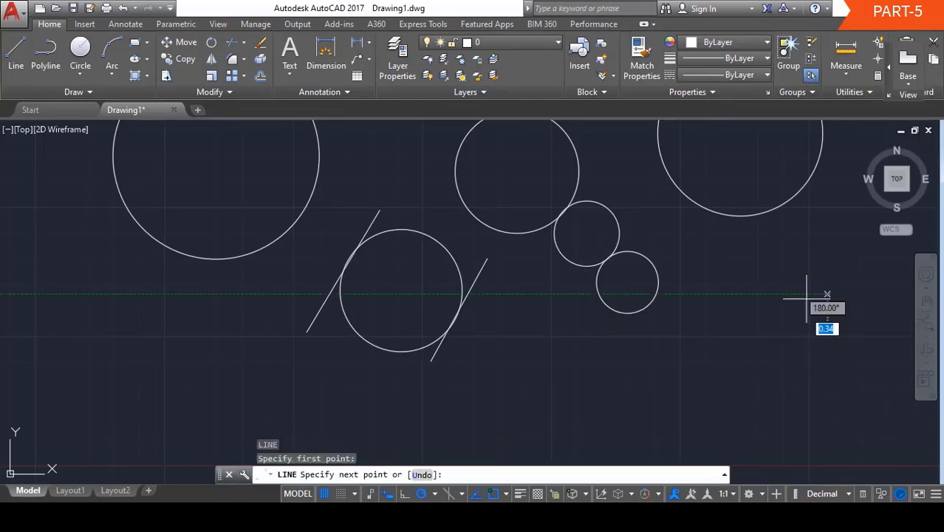
left_click(714, 336)
key("Escape")
key("Escape")
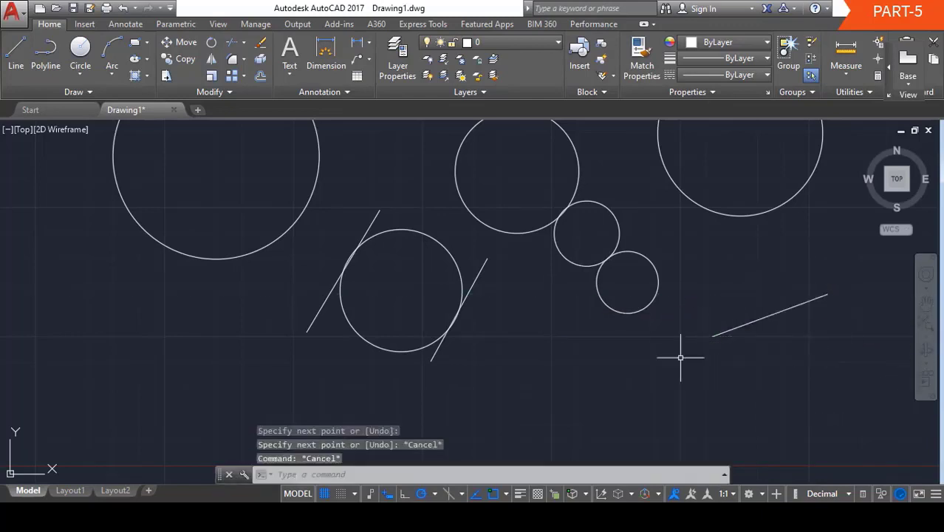
key("Escape")
- Draw a longer, nearly horizontal line a short distance below the slanted line under the diameter 80 circle
type("L")
key("Return")
left_click(862, 396)
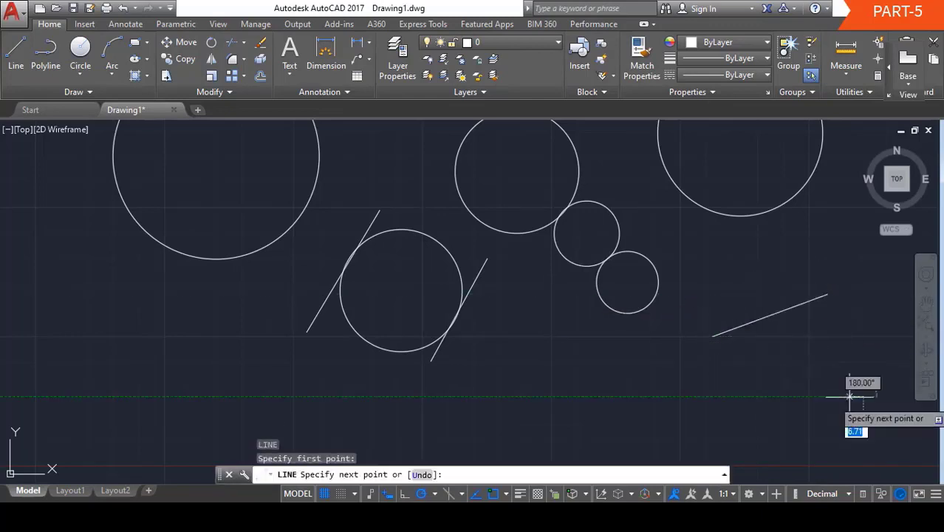
left_click(669, 412)
key("Escape")
key("Escape")
key("Escape")
key("Escape")
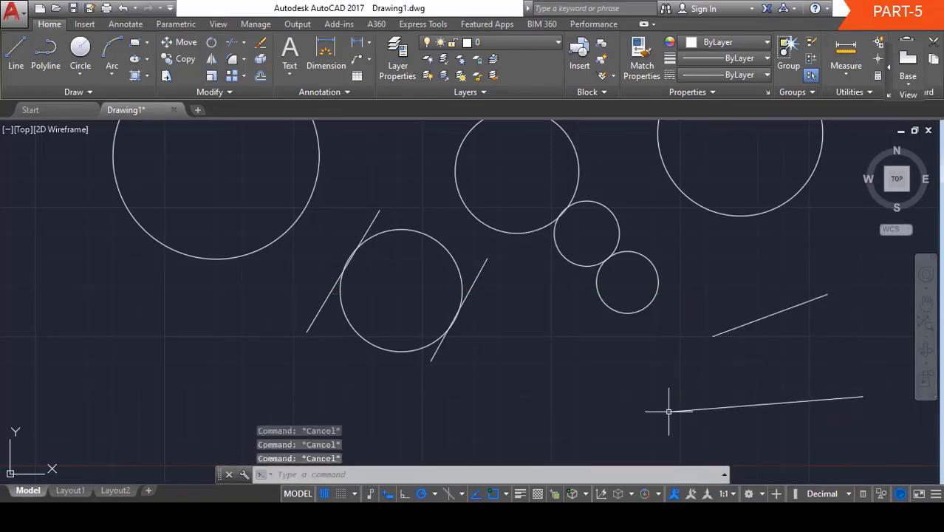
- Draw a circle with the 2P option, placing its diameter end points on the two lines below the diameter 80 circle
type("c")
key("Return")
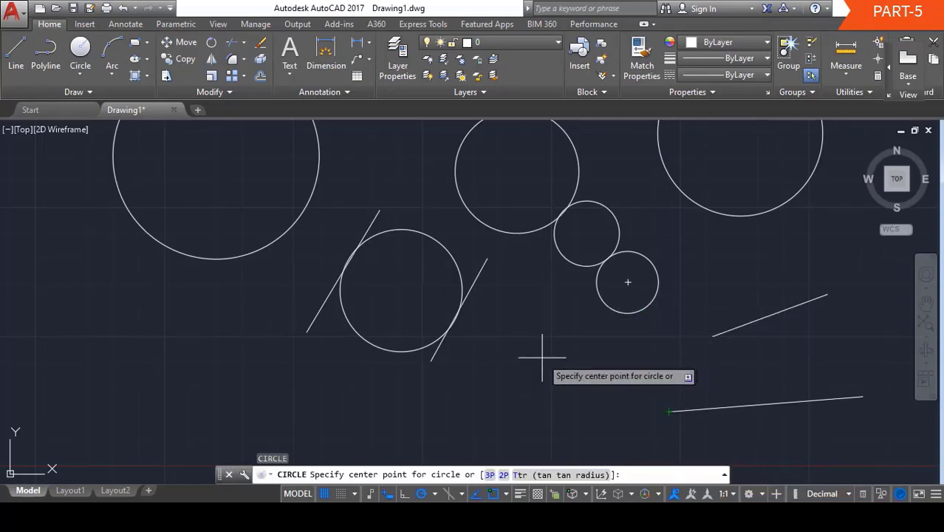
type("2P")
key("Return")
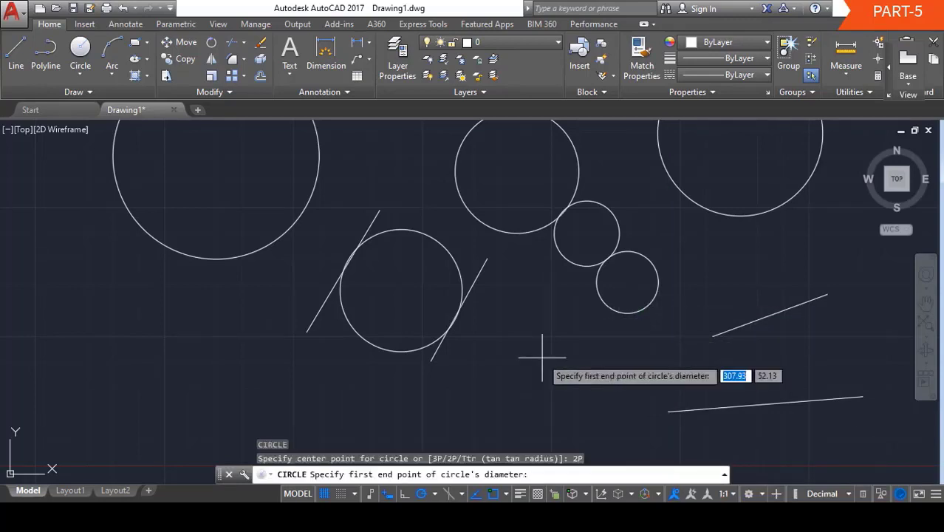
left_click(782, 309)
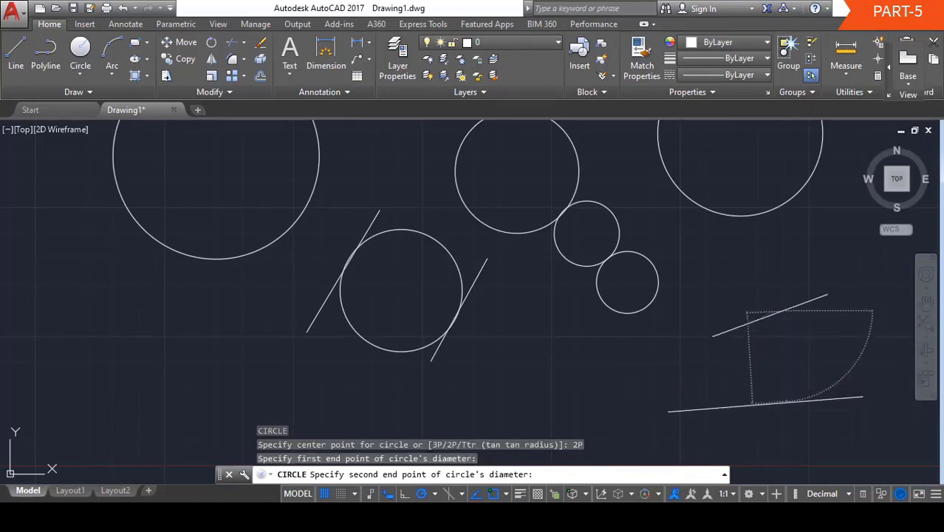
left_click(785, 403)
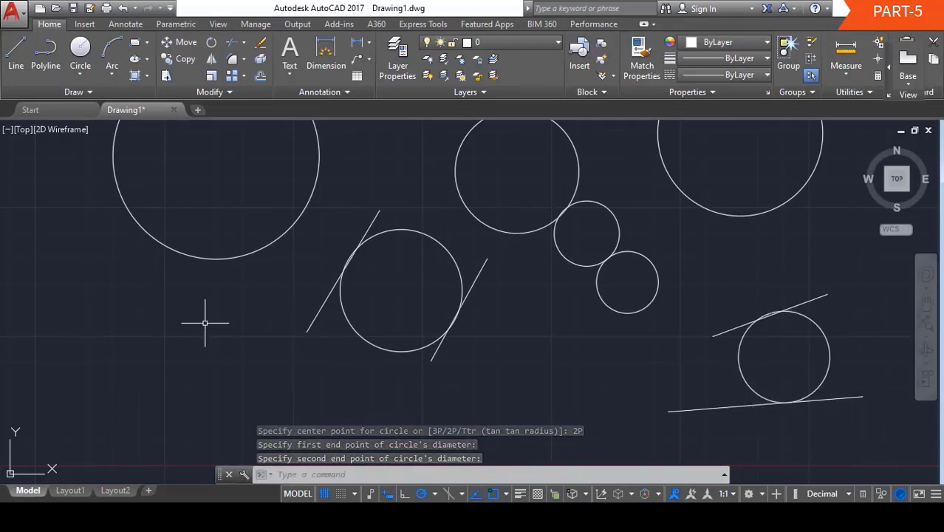
key("Escape")
key("Escape")
key("Escape")
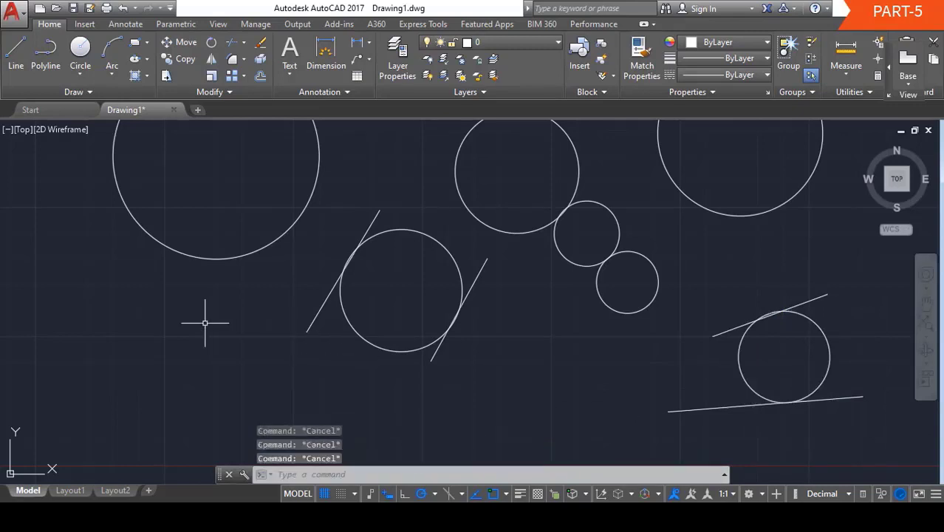
- Draw a single line slanting down to the left, just below the large circle
type("L")
key("Return")
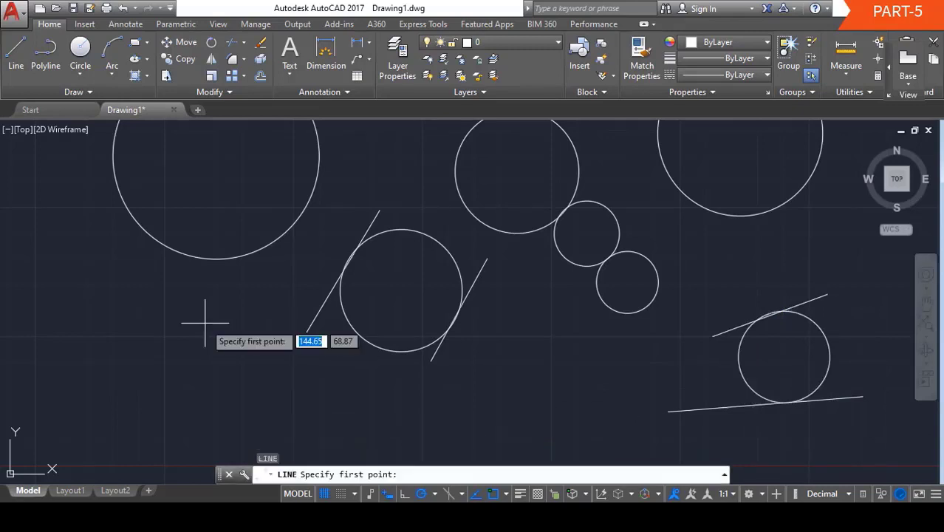
left_click(200, 281)
left_click(90, 326)
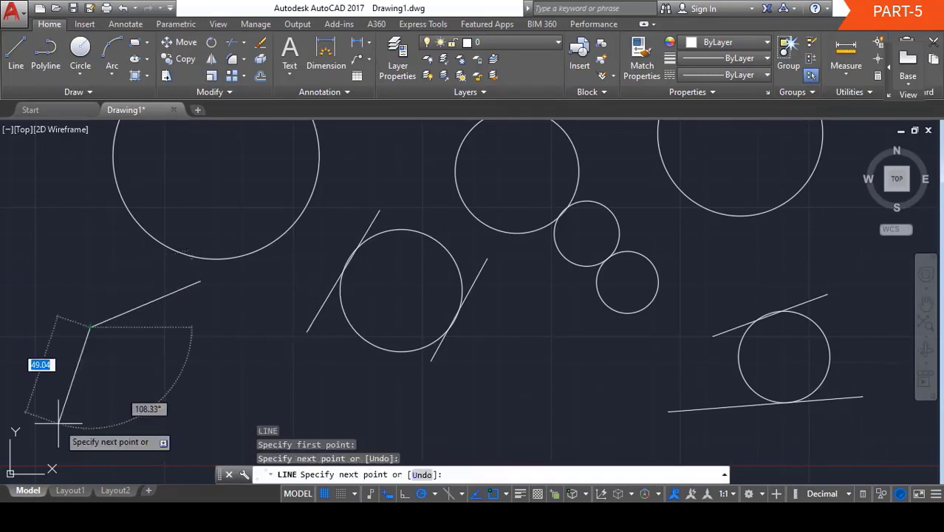
key("Escape")
key("Escape")
- Draw a vertical line to the right of the slanted line below the large circle
type("L")
key("Return")
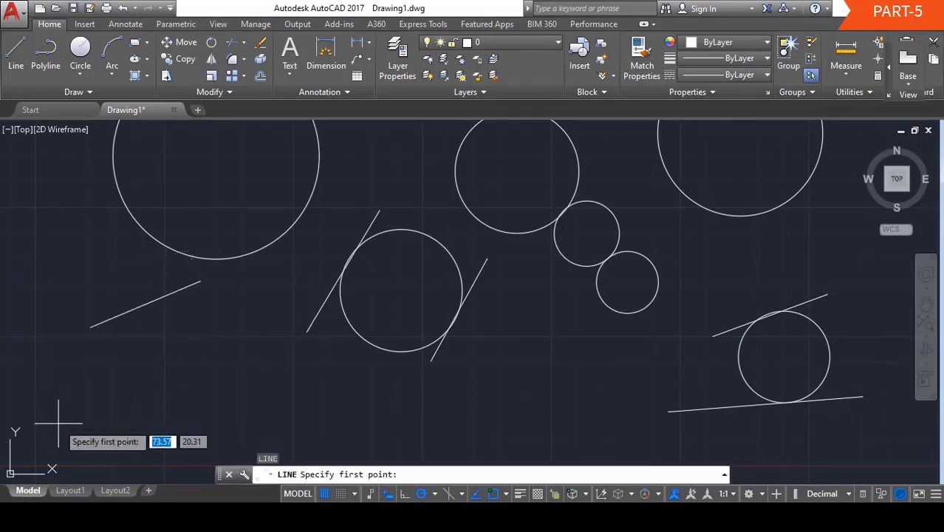
left_click(245, 292)
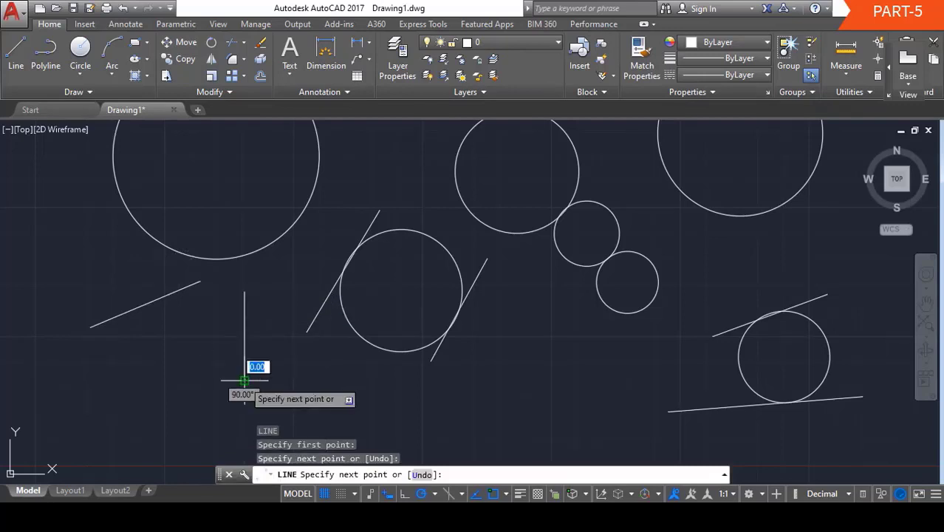
left_click(245, 381)
key("Escape")
key("Escape")
key("Escape")
key("Escape")
- Draw a third line below the slanted one, rising to the left, so three separate lines surround an open area
key("Return")
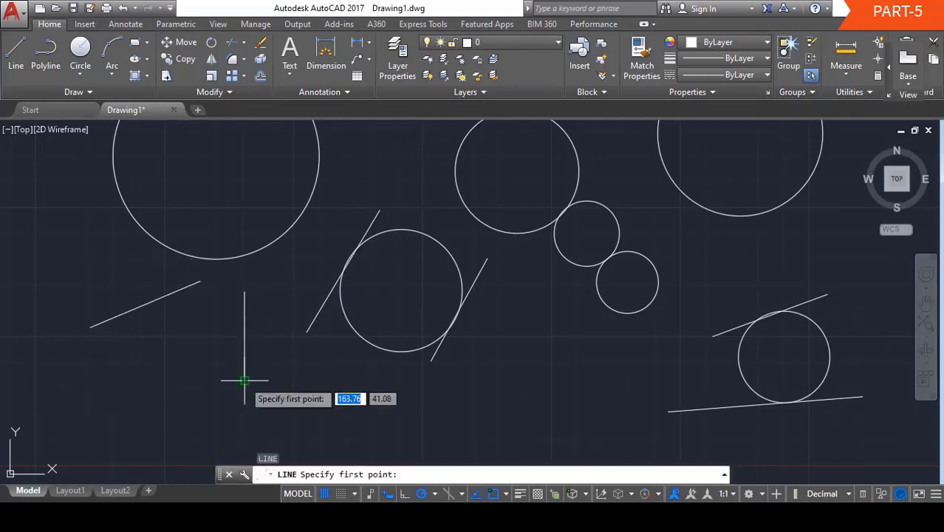
left_click(209, 403)
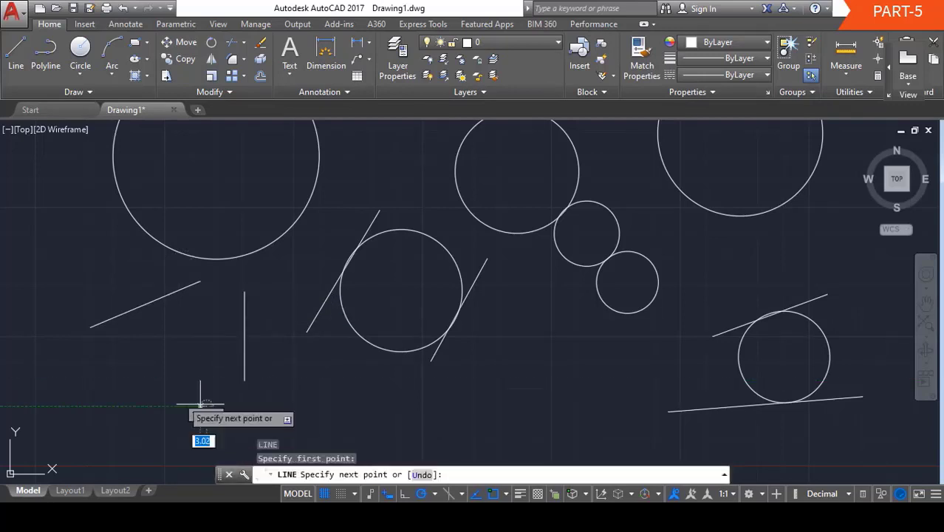
left_click(96, 373)
key("Escape")
key("Escape")
key("Escape")
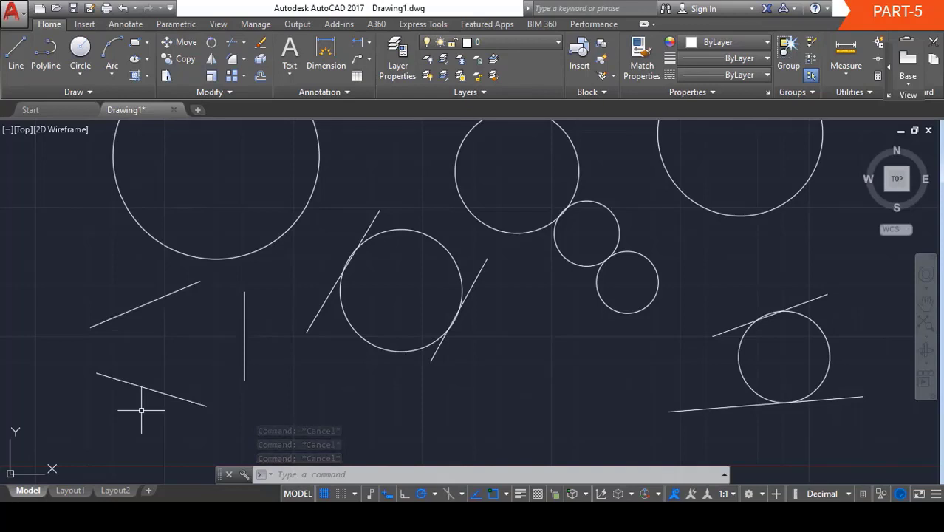
- Draw a circle with the 3P option, picking one point on each of the three lines below the large circle
type("c")
key("Return")
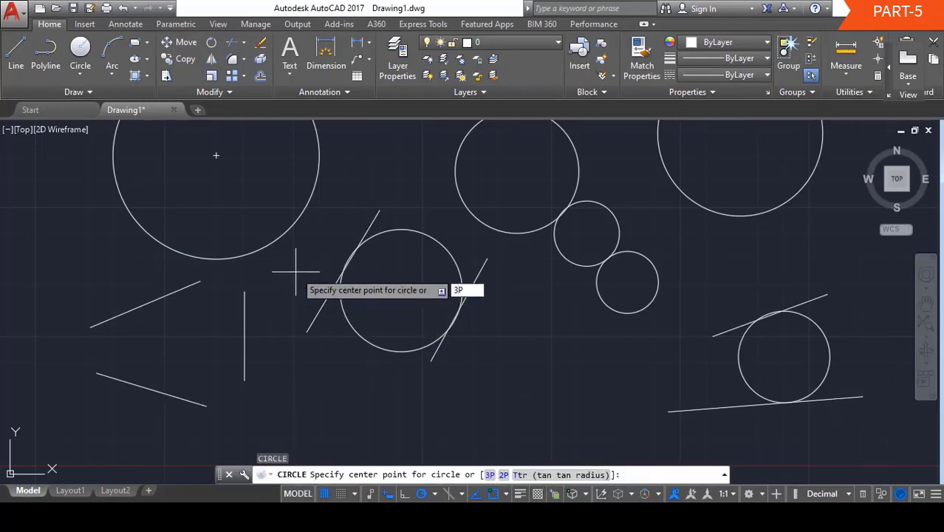
type("3P")
key("Return")
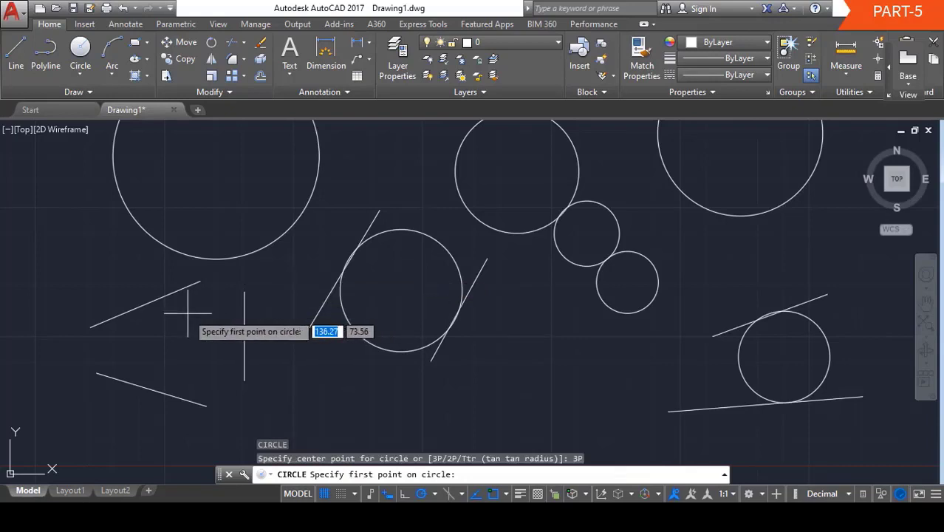
left_click(159, 299)
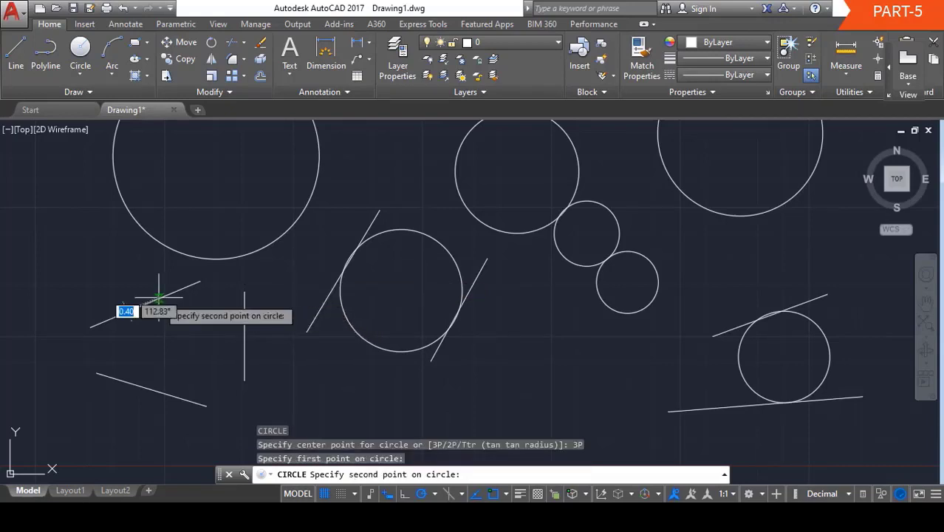
left_click(158, 391)
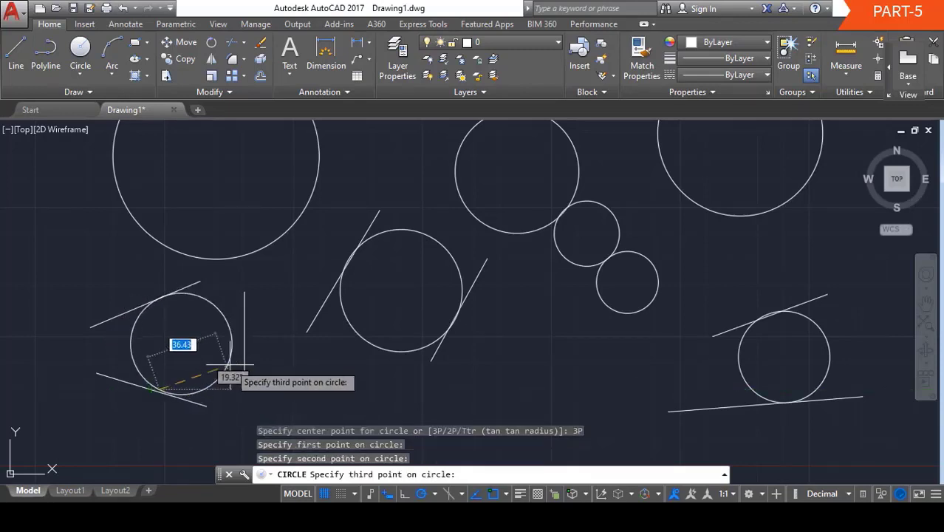
left_click(244, 340)
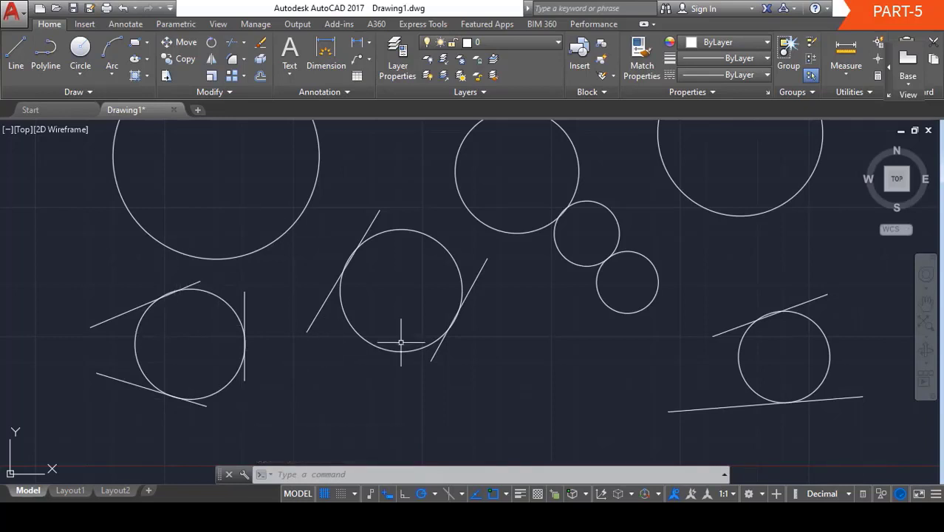
key("Escape")
key("Escape")
key("Escape")
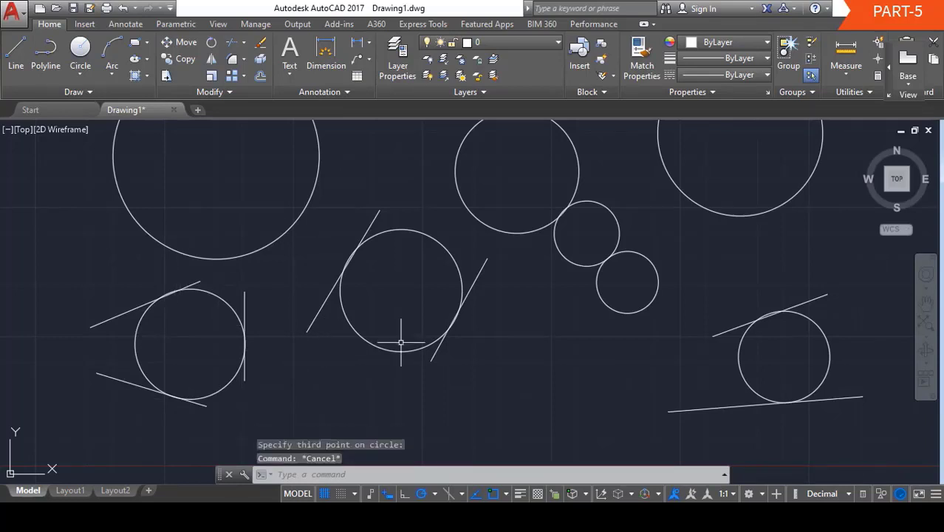
- Draw a short horizontal line below the two small touching circles
type("l")
key("Return")
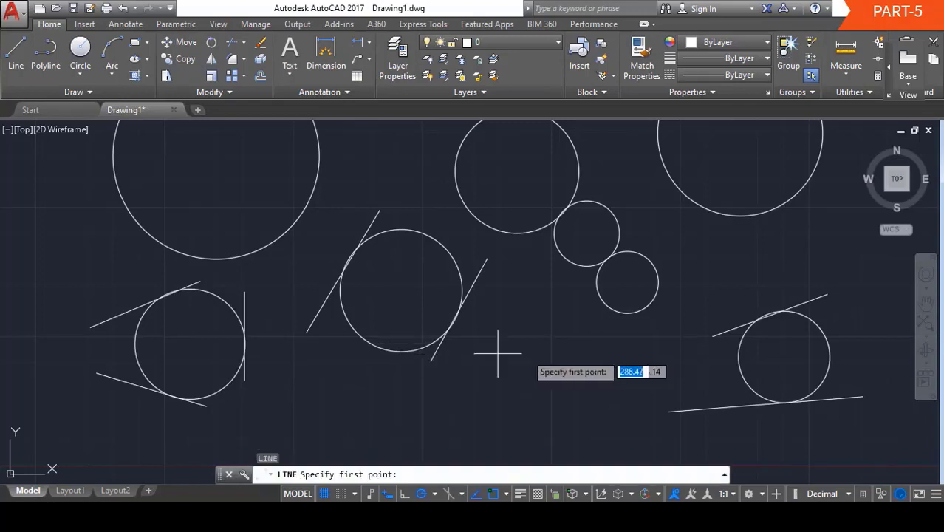
left_click(522, 330)
key("Escape")
key("Escape")
key("Escape")
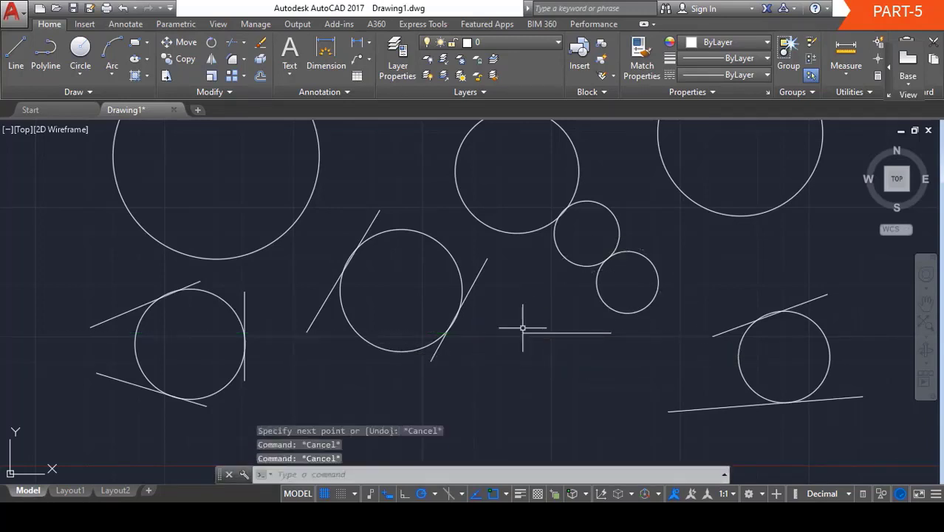
- Draw a short line slanting down to the right, below and left of the new horizontal line
key("Return")
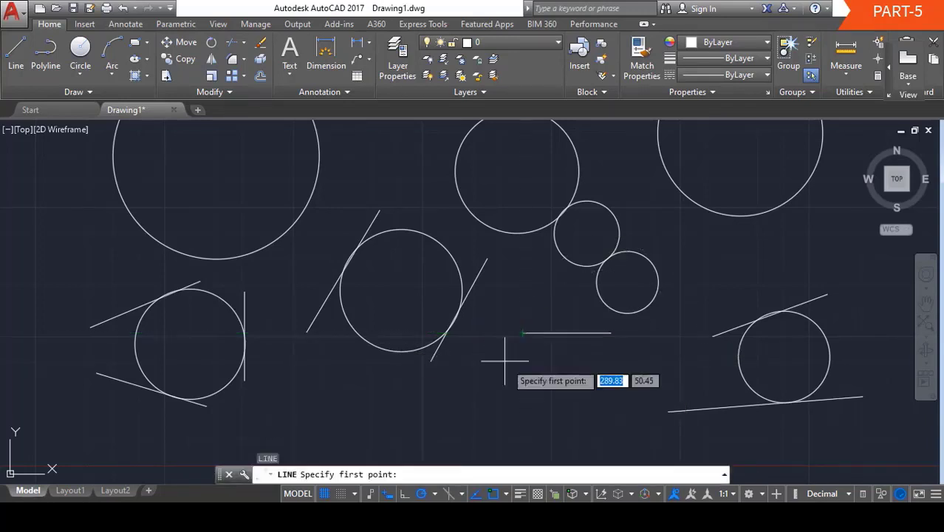
left_click(494, 357)
left_click(531, 402)
key("Escape")
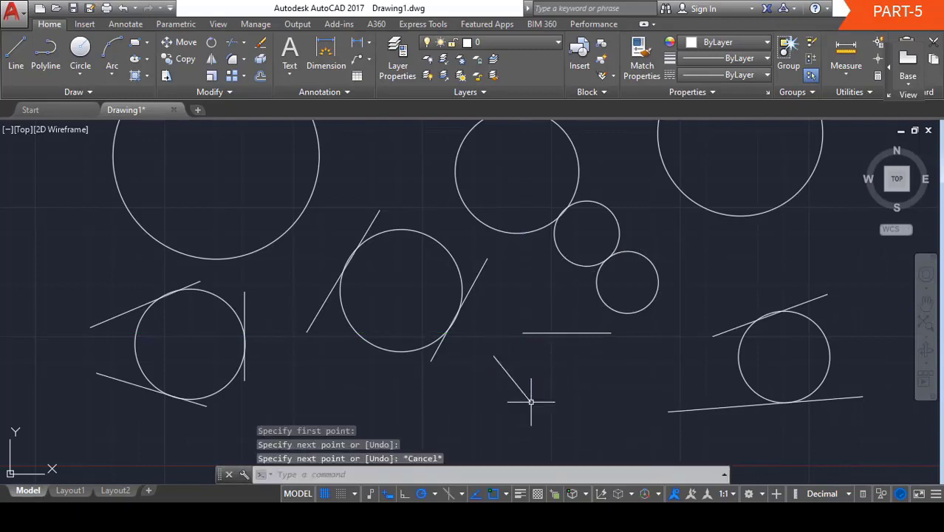
- Draw a line about 42 long slanting down to the left, below and right of the short horizontal line
key("Return")
left_click(663, 363)
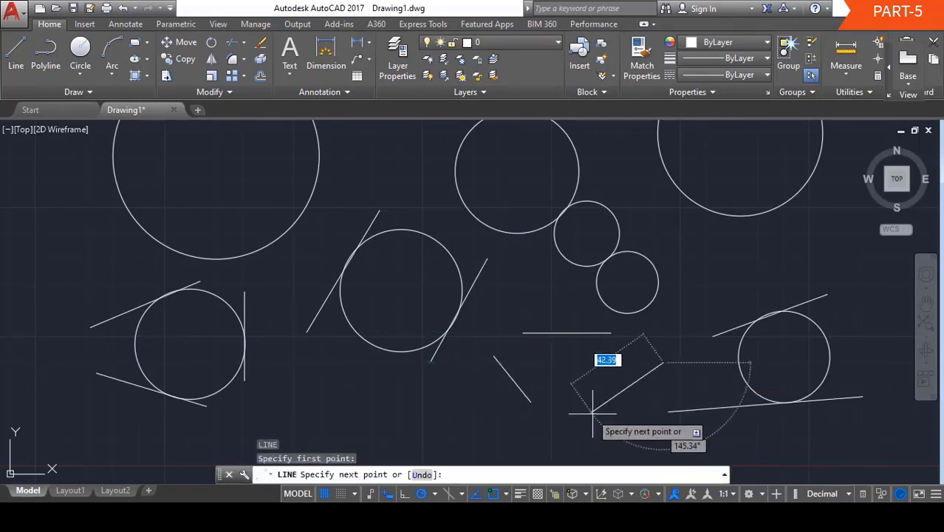
left_click(593, 415)
key("Escape")
key("Escape")
key("Escape")
key("Escape")
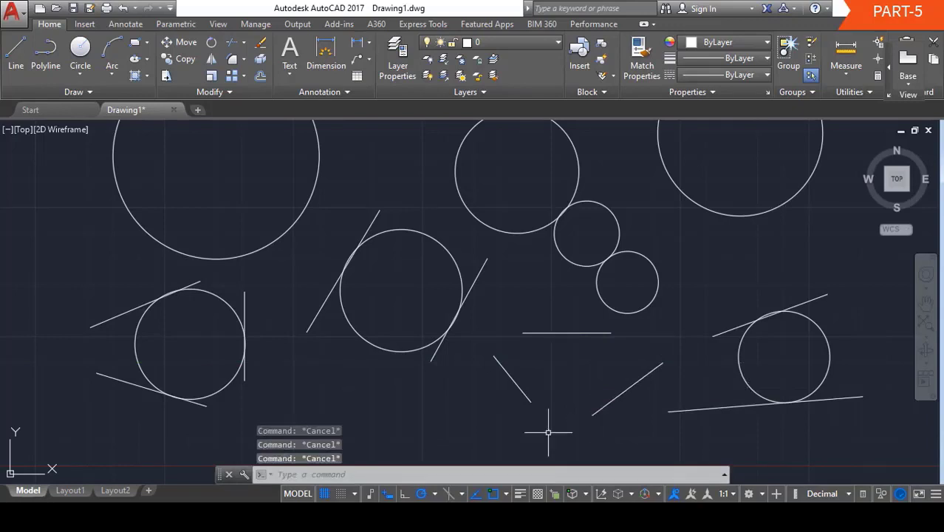
- Draw a circle with the 3P option through one point on each of the three short lines below the two small touching circles
key("Return")
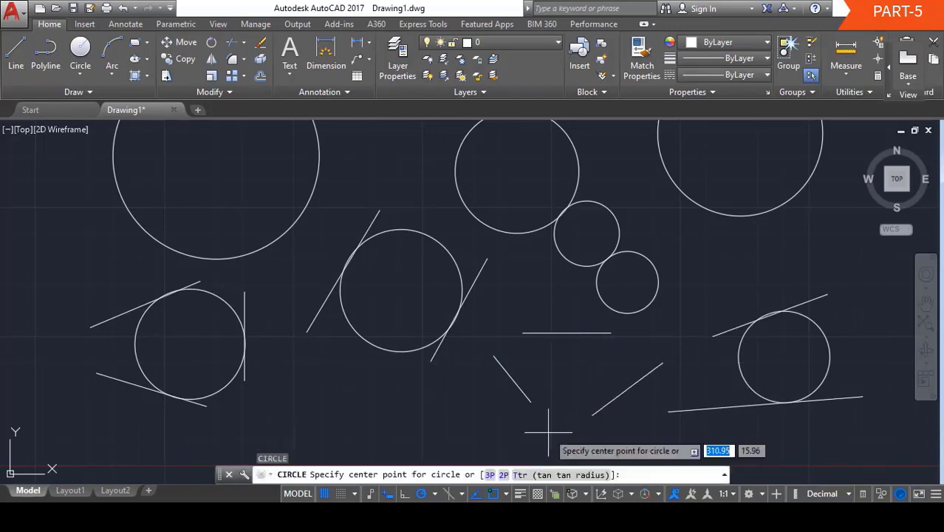
key("Return")
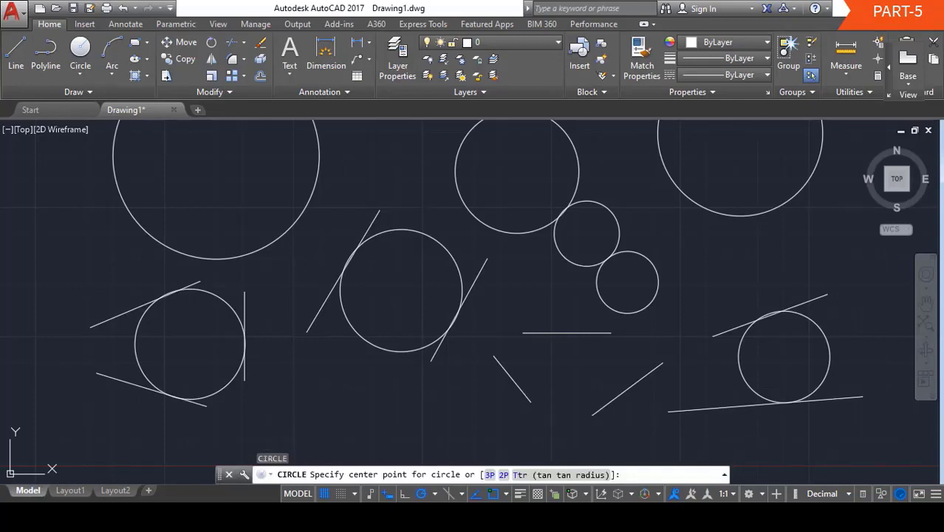
left_click(553, 334)
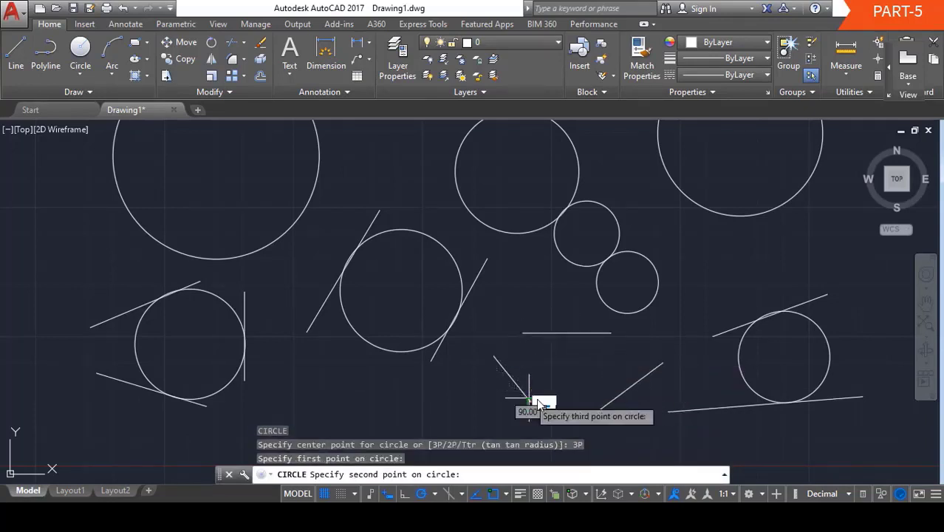
left_click(529, 398)
left_click(629, 384)
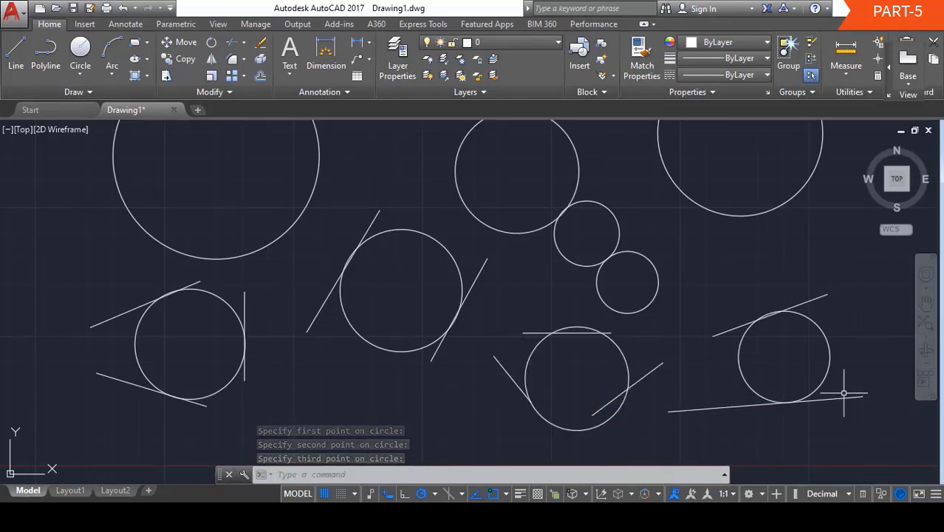
key("Escape")
key("Escape")
key("Escape")
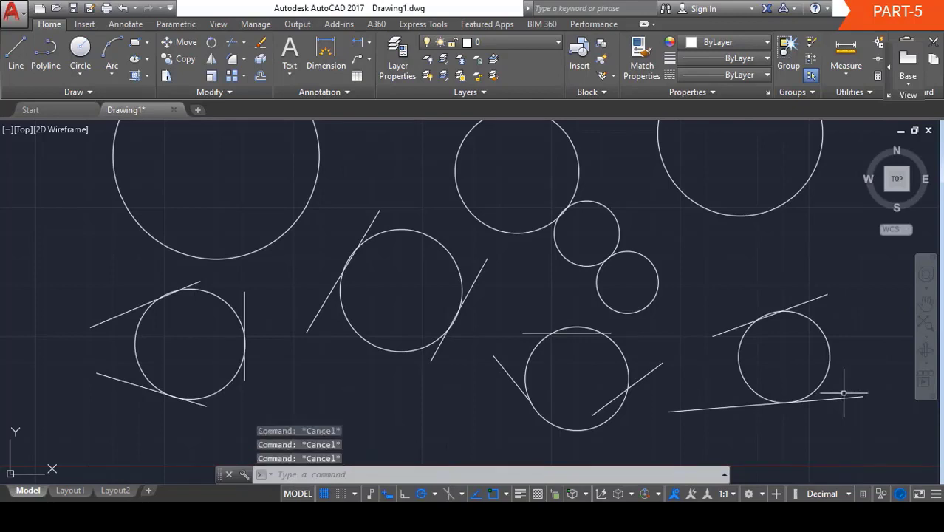
- Draw a circle by centre and radius, about 13 in radius, just below the circle between the two steep slanting lines
scroll(412, 325, "down", 2)
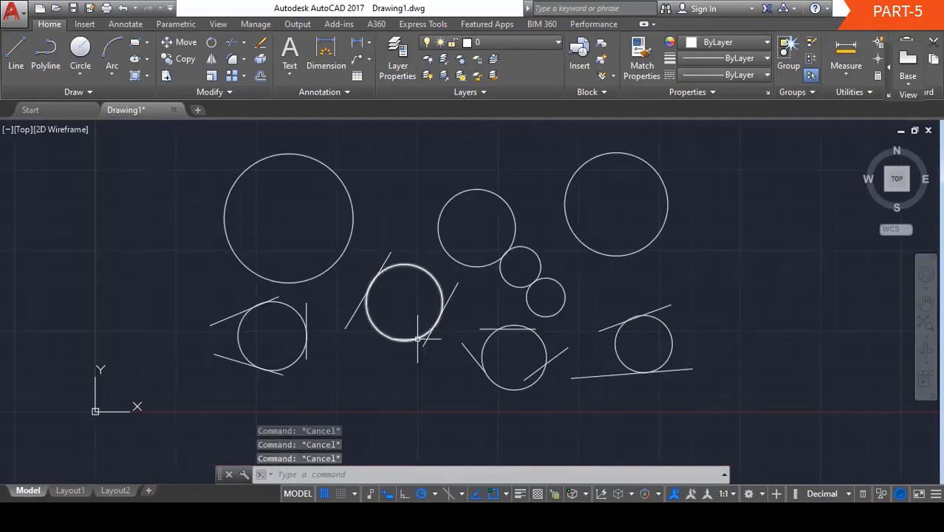
scroll(373, 338, "up", 2)
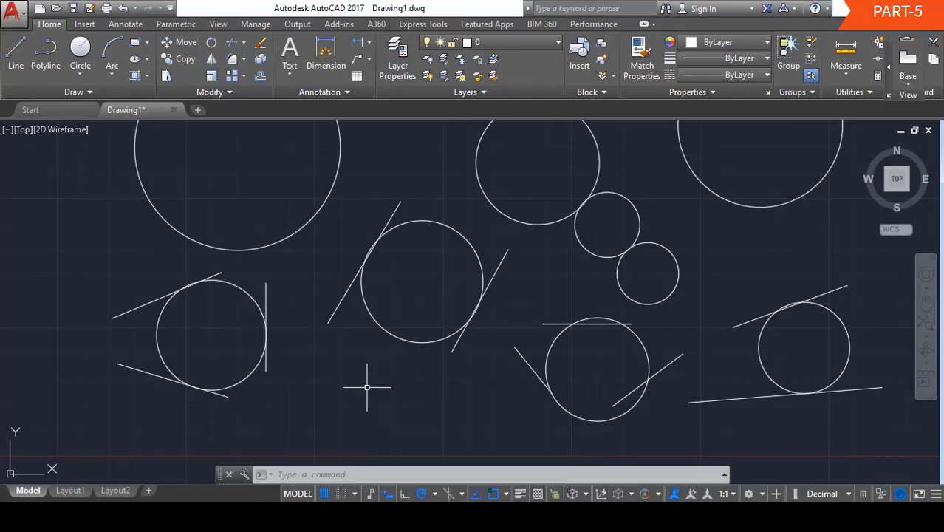
type("c")
key("Return")
left_click(400, 370)
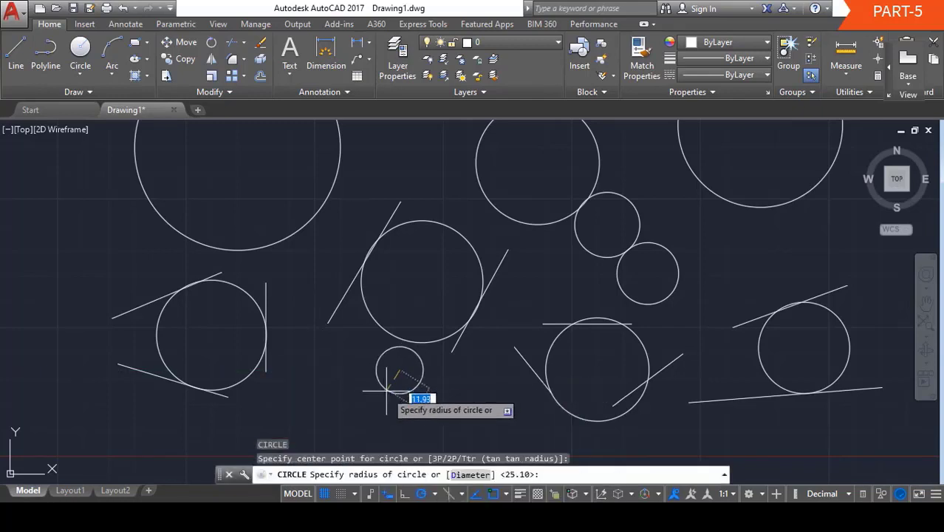
left_click(383, 392)
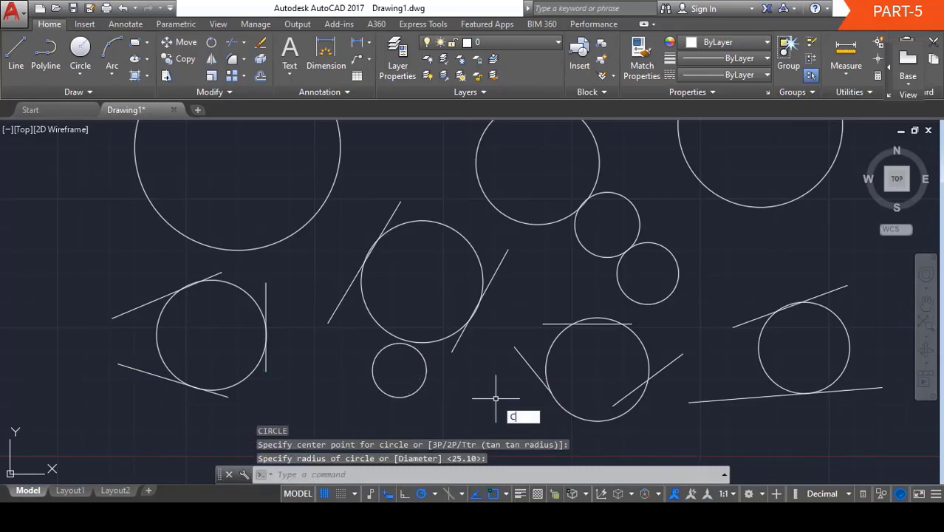
- Draw a smaller circle by centre and radius, about 5 in radius, just below the new circle
type("c")
key("Return")
left_click(404, 416)
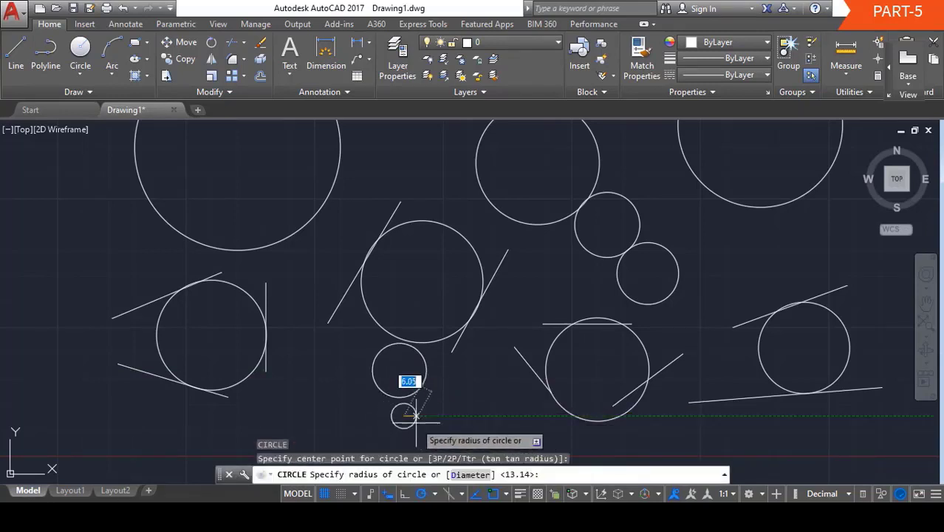
left_click(416, 416)
key("Escape")
key("Escape")
key("Escape")
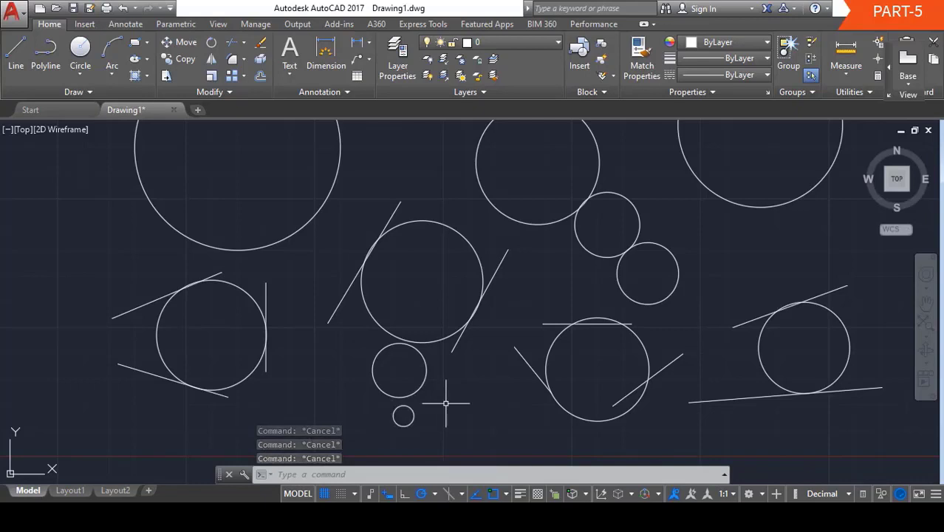
- Draw a circle of radius 8 with the Ttr option, tangent to the two new small circles
type("c")
key("Return")
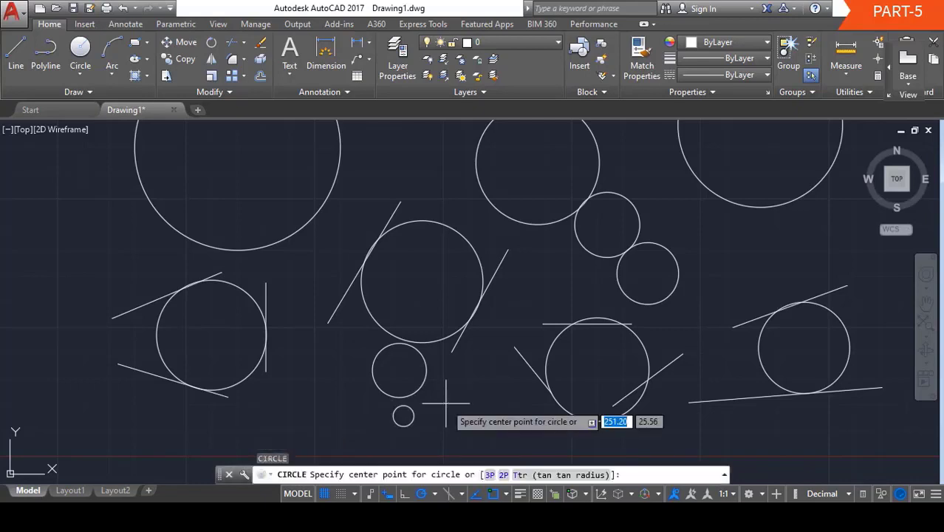
type("TTR")
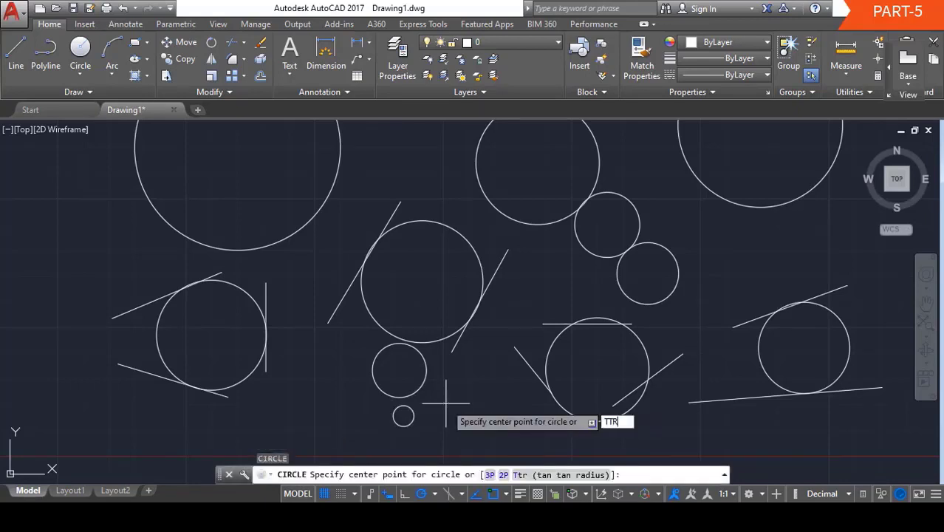
key("Return")
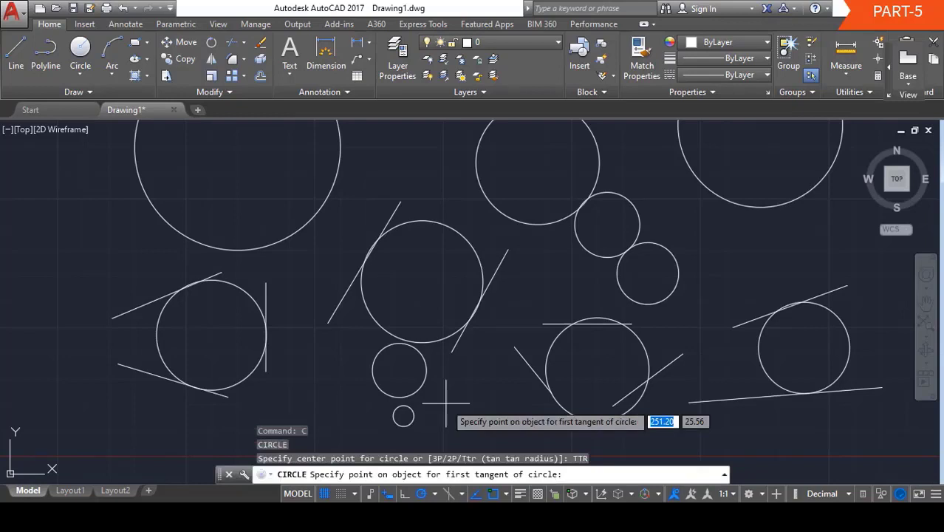
left_click(418, 387)
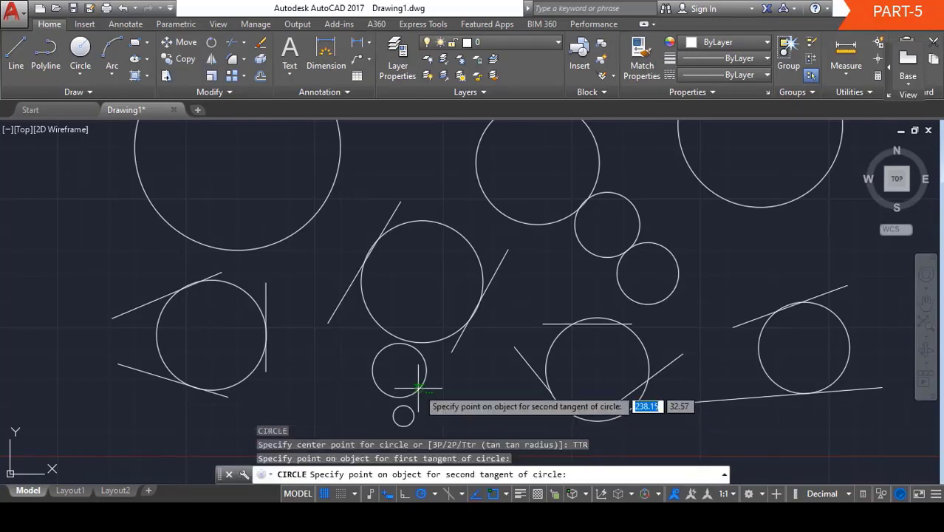
left_click(404, 416)
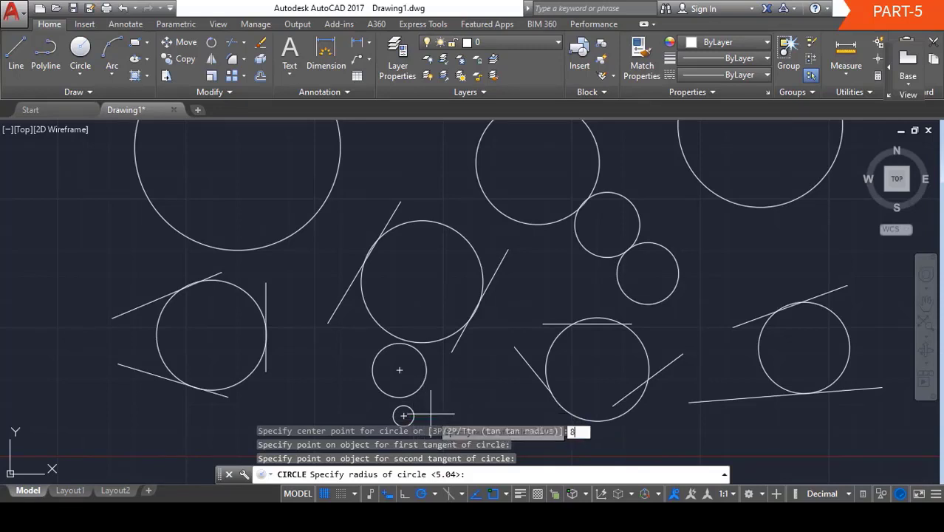
key("Return")
scroll(482, 395, "up", 2)
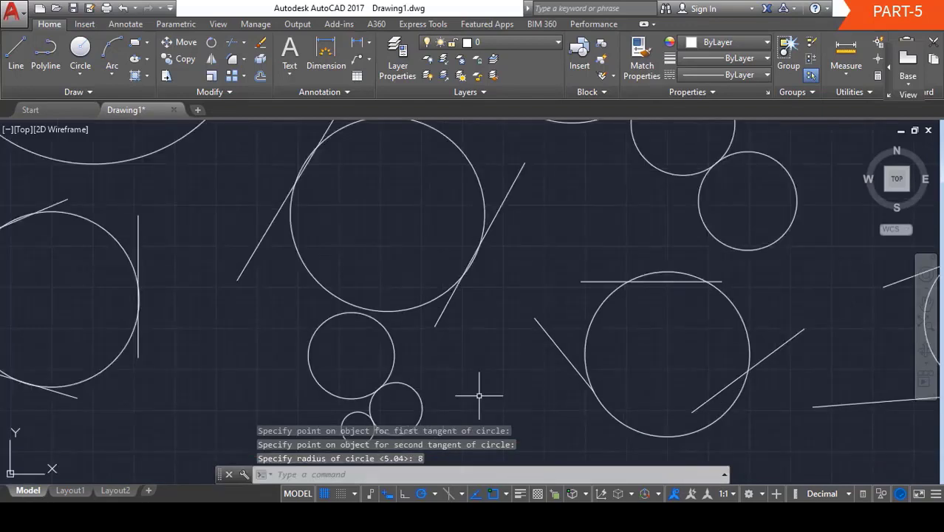
scroll(441, 385, "down", 2)
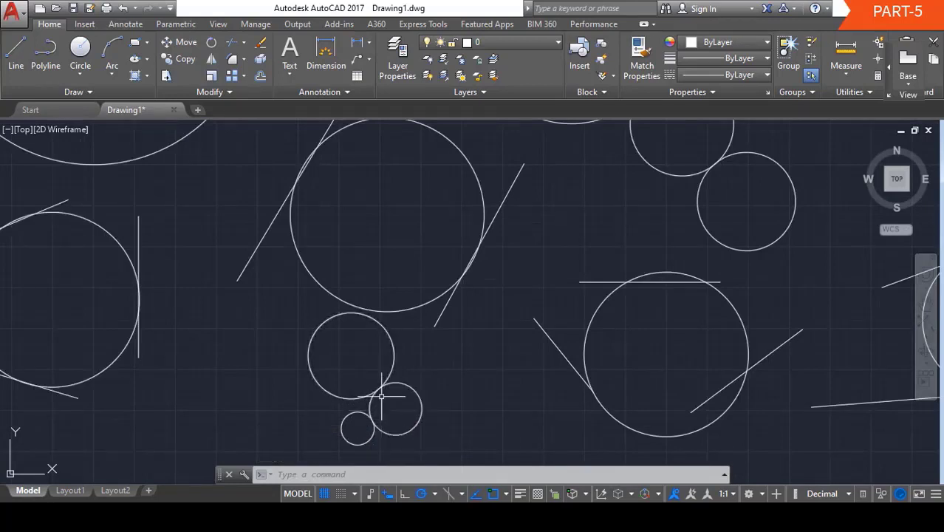
scroll(381, 402, "down", 2)
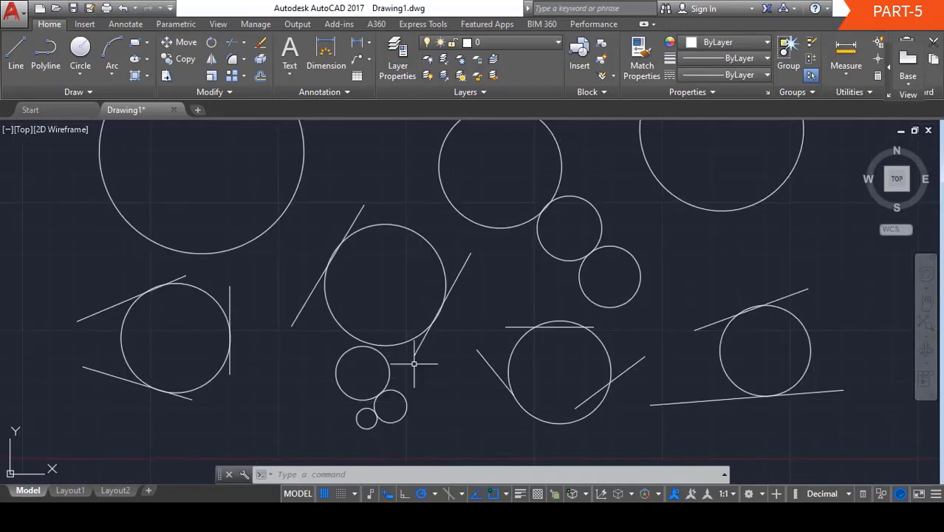
scroll(417, 318, "down", 2)
scroll(419, 323, "up", 2)
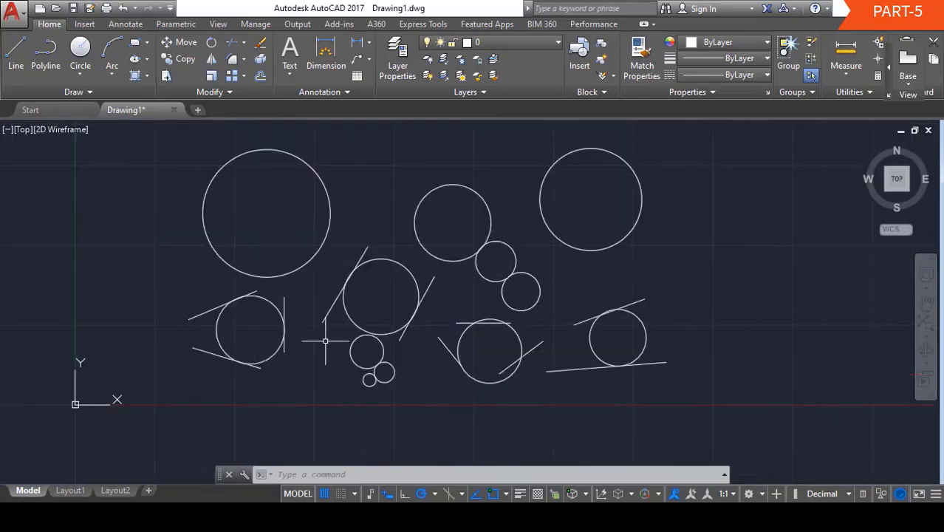